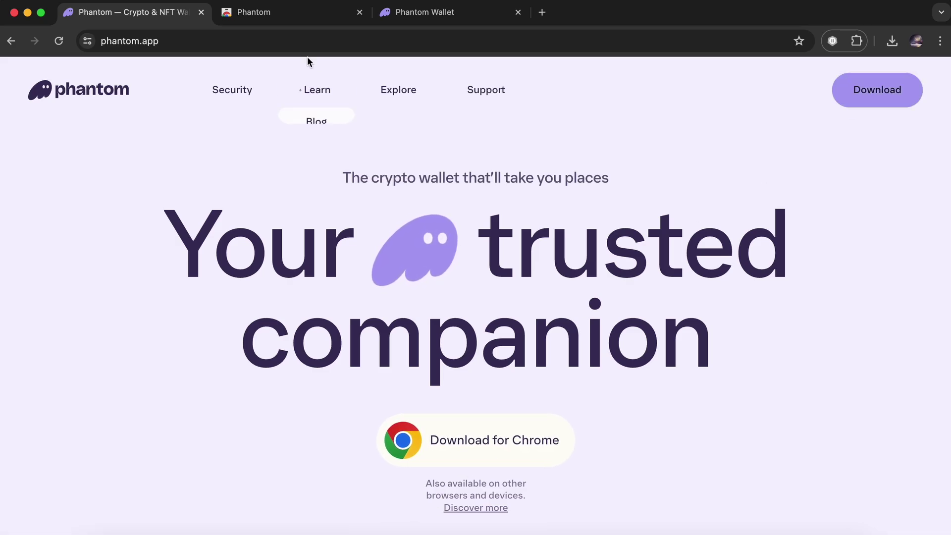
- Leave the Phantom store page and switch to Phantom's wallet setup tab
left_click(299, 19)
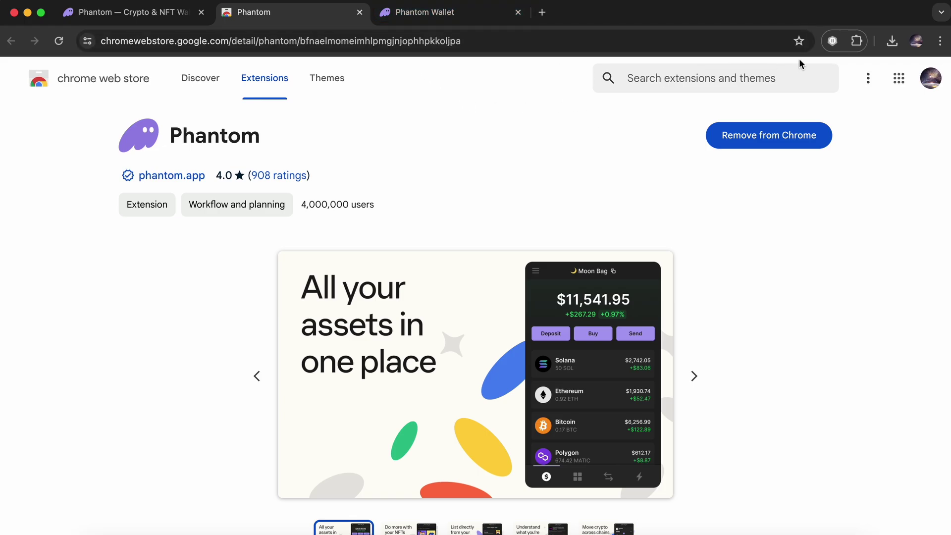
left_click(858, 42)
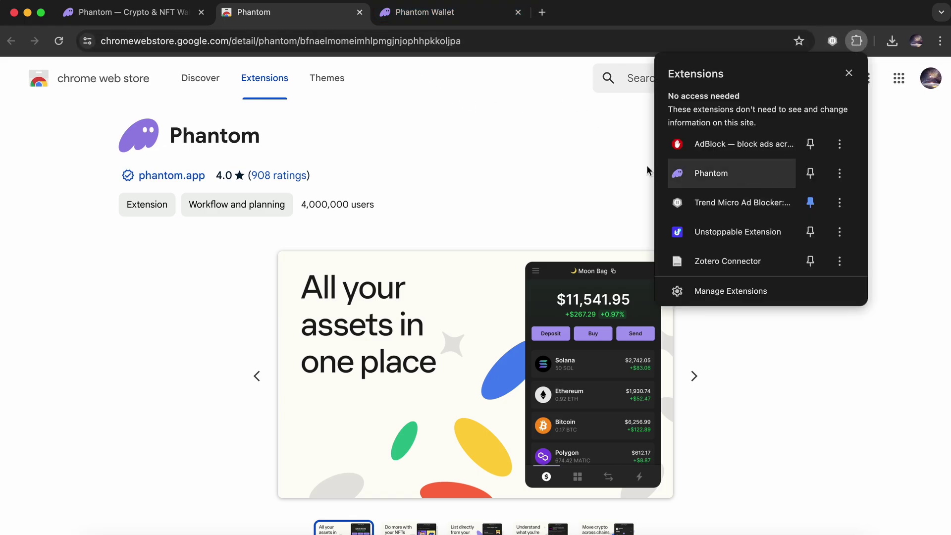
left_click(545, 170)
left_click(448, 14)
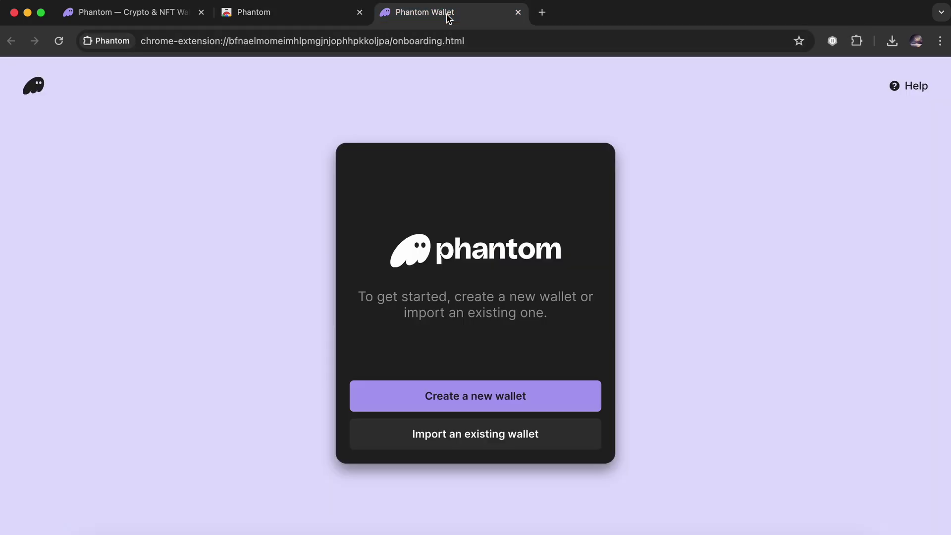
- Create a new Phantom wallet with a password, accepting the Terms and confirming the recovery phrase was saved
left_click(588, 410)
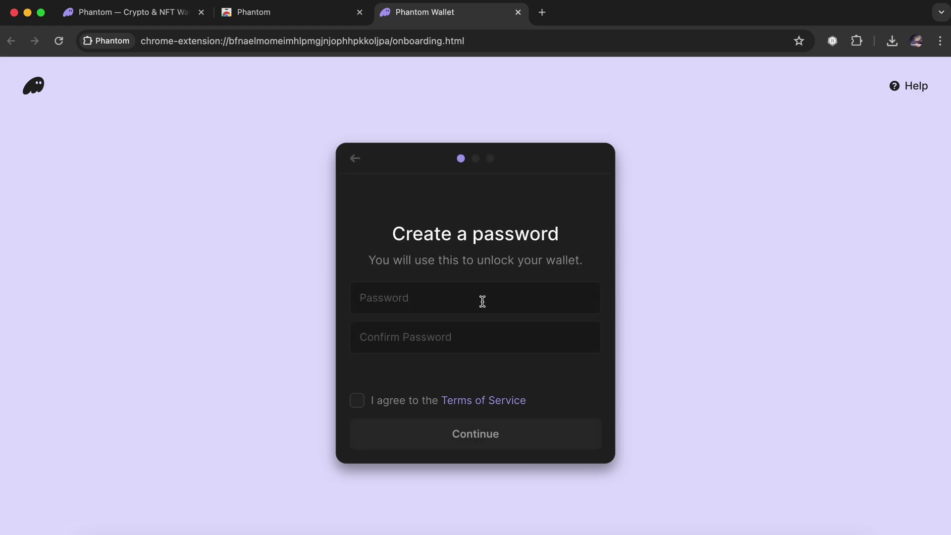
left_click(483, 301)
type("••••••••")
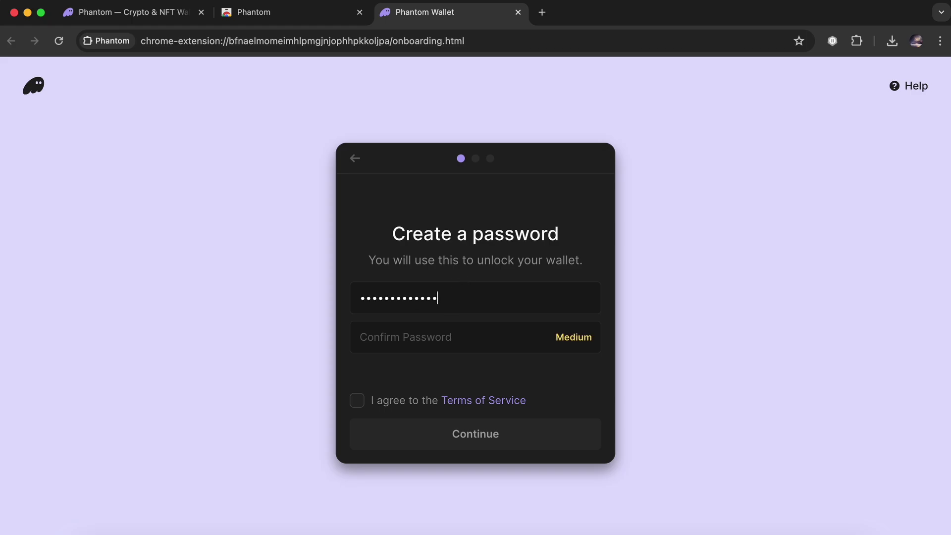
type("•••••")
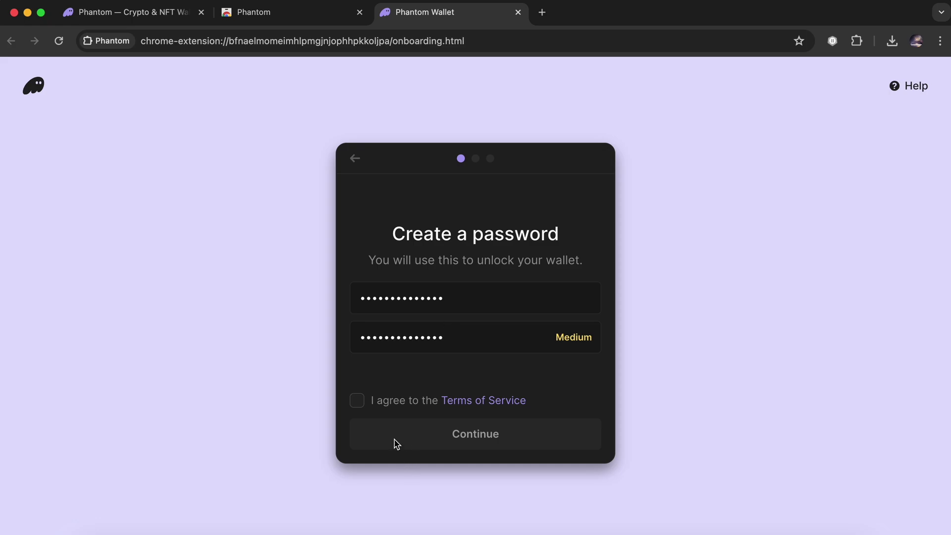
left_click(357, 402)
left_click(509, 437)
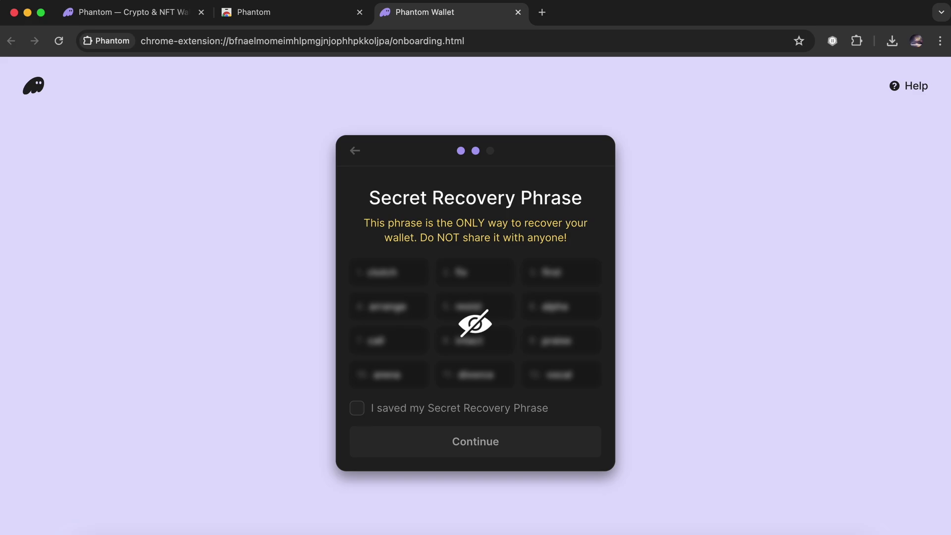
left_click(357, 413)
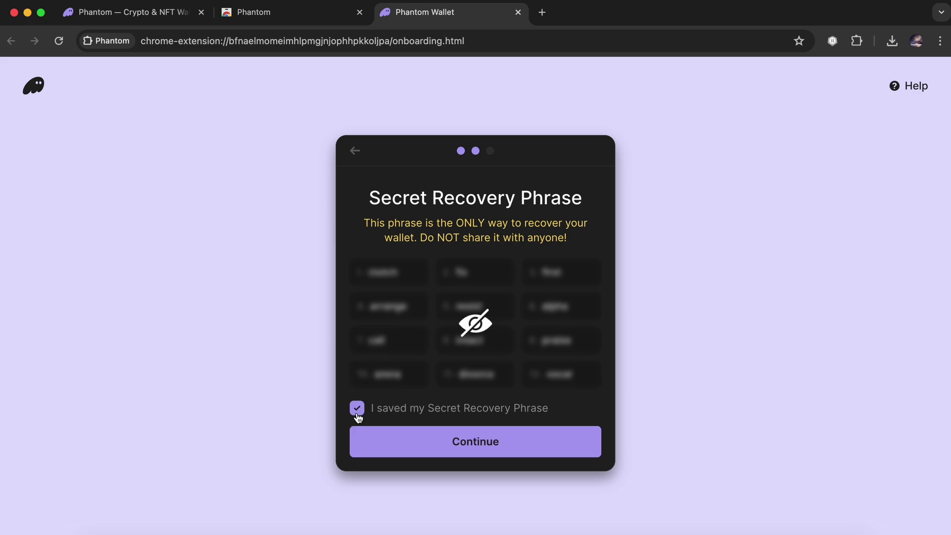
left_click(451, 454)
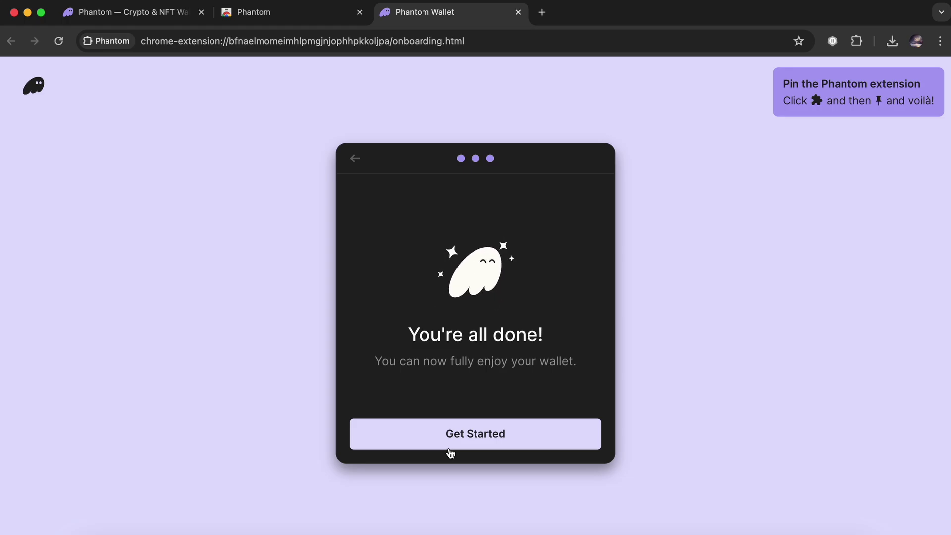
- Finish setup and open the Phantom wallet from Extensions, dismissing the What's New notice
left_click(465, 446)
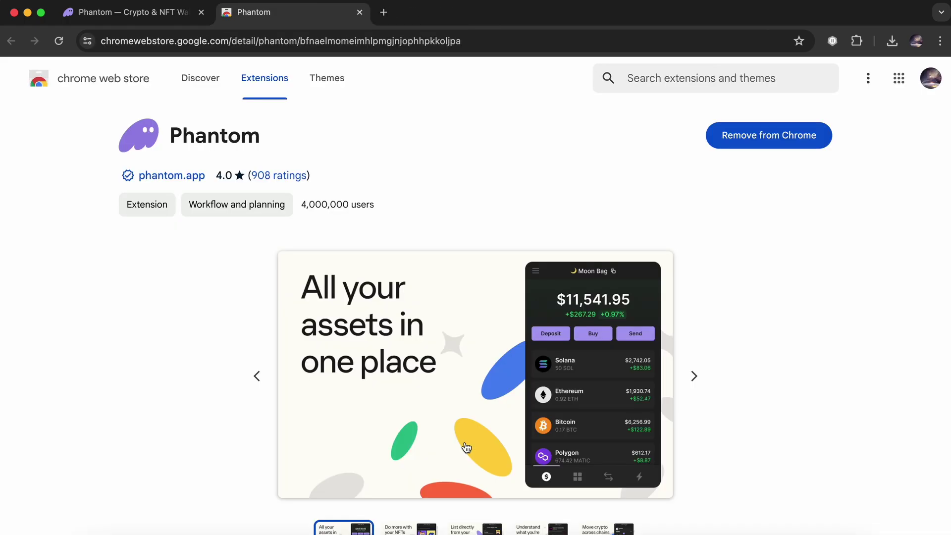
left_click(857, 42)
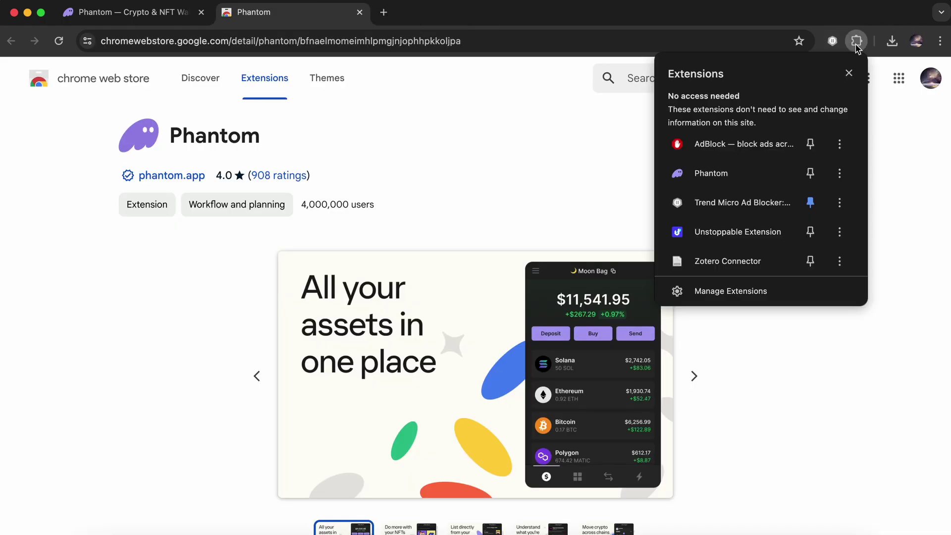
left_click(748, 177)
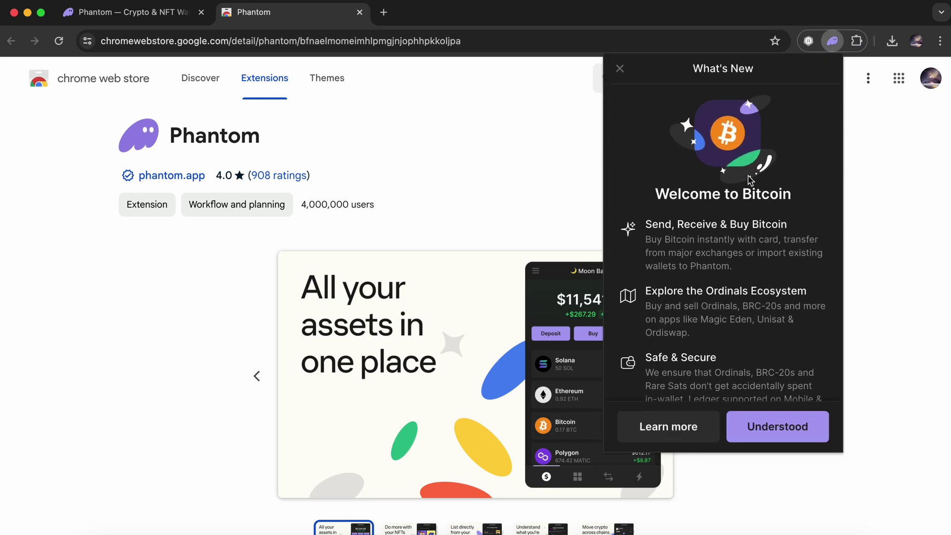
scroll(780, 266, "down", 1)
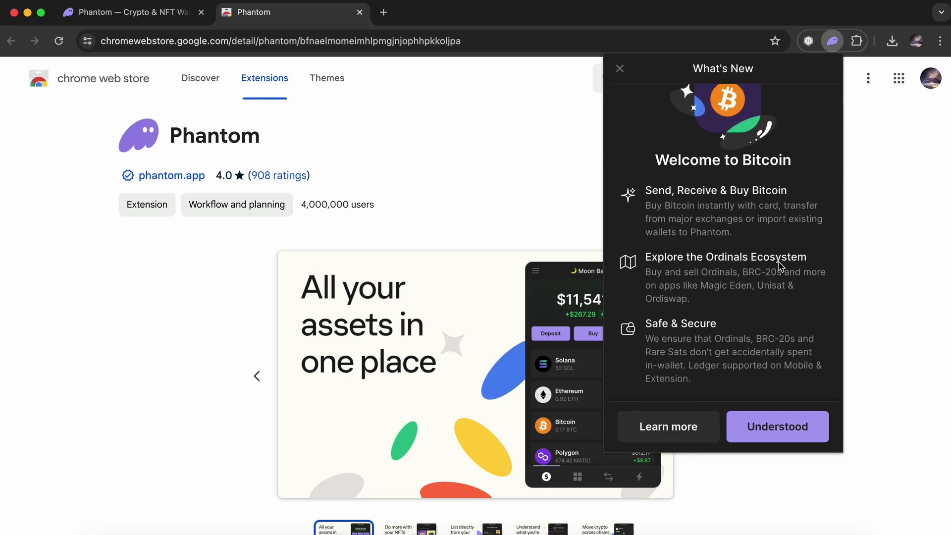
key("Escape")
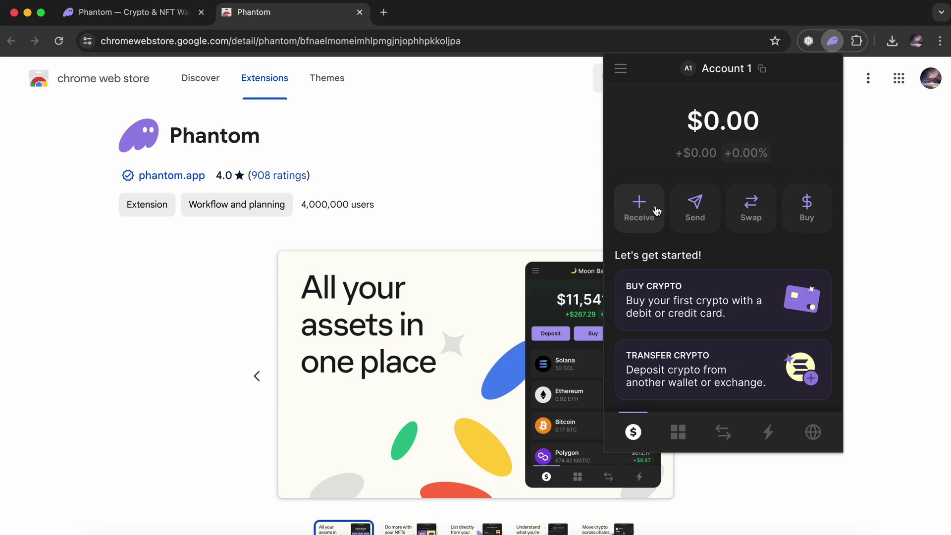
- Copy the wallet's Solana receiving address
left_click(656, 209)
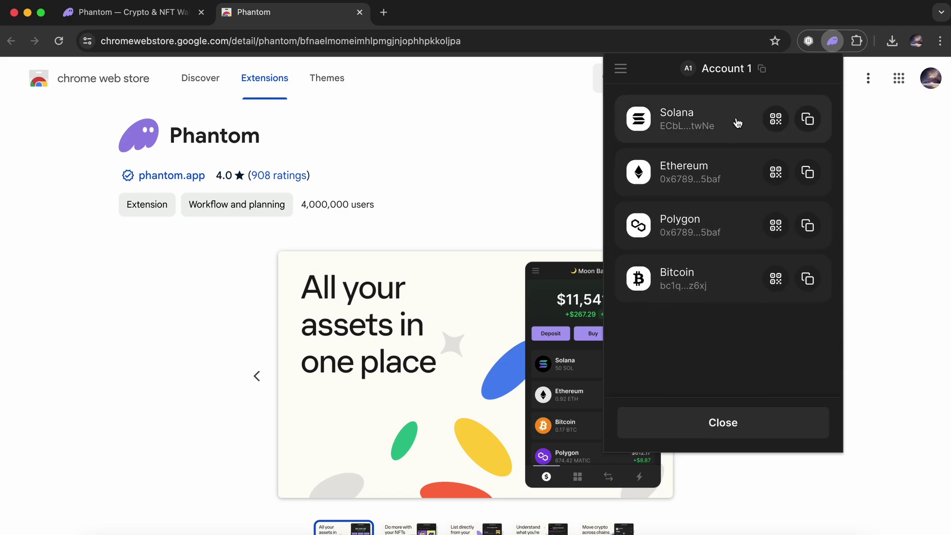
left_click(721, 130)
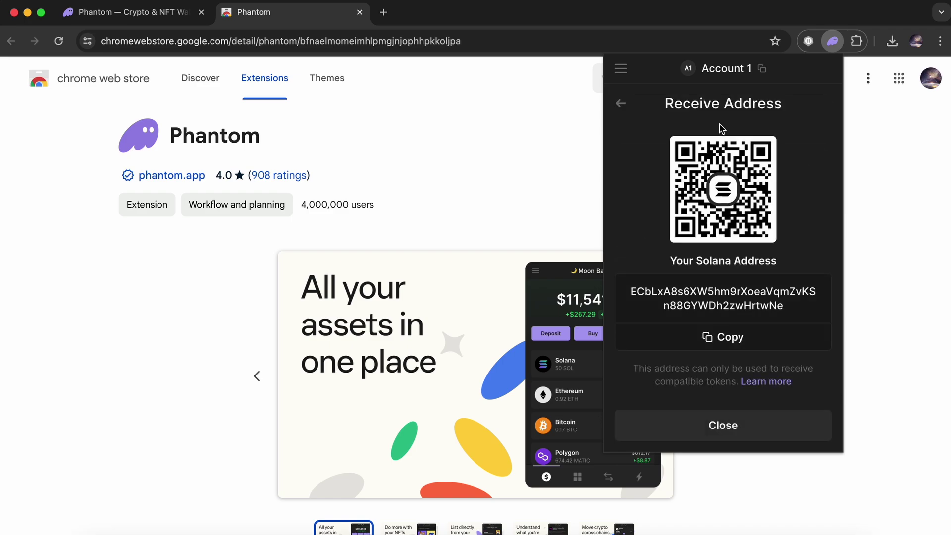
left_click(728, 347)
- Close the Phantom popup and launch the BUY $DRKIMCHI swap page from the $DRKIMCHI site
key("Escape")
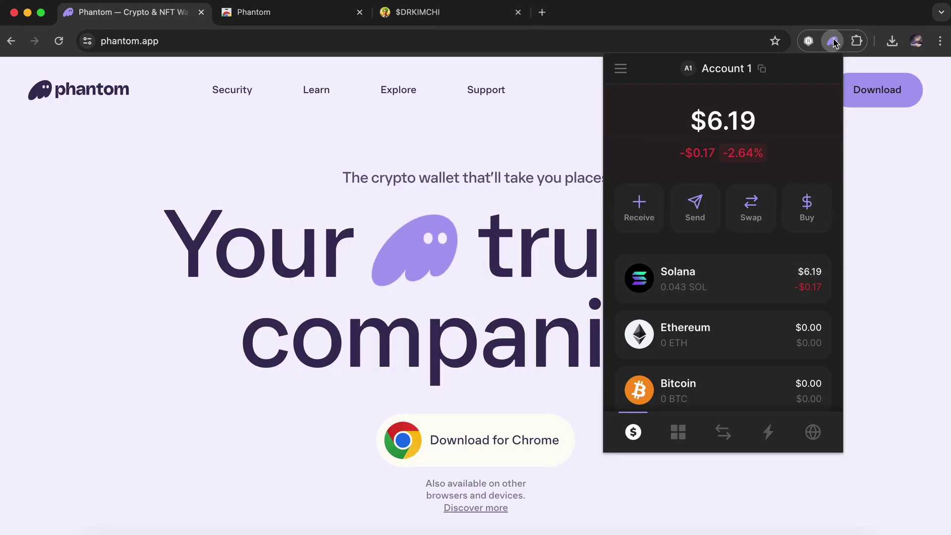
left_click(825, 18)
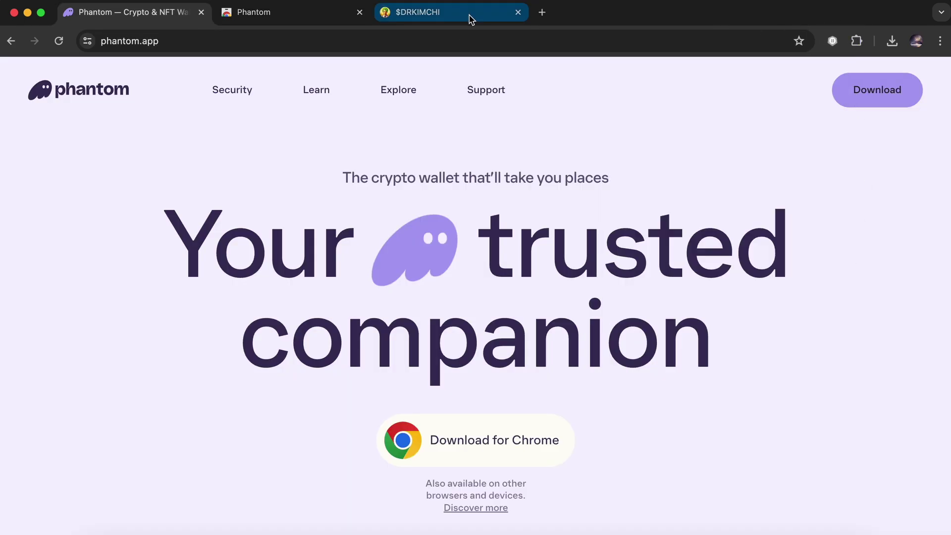
left_click(442, 20)
left_click(202, 41)
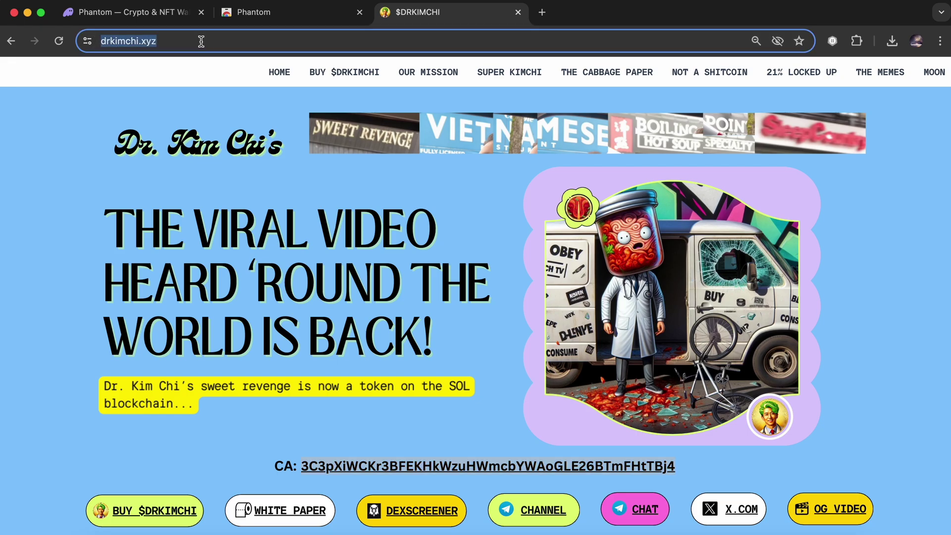
left_click(203, 41)
scroll(249, 334, "down", 2)
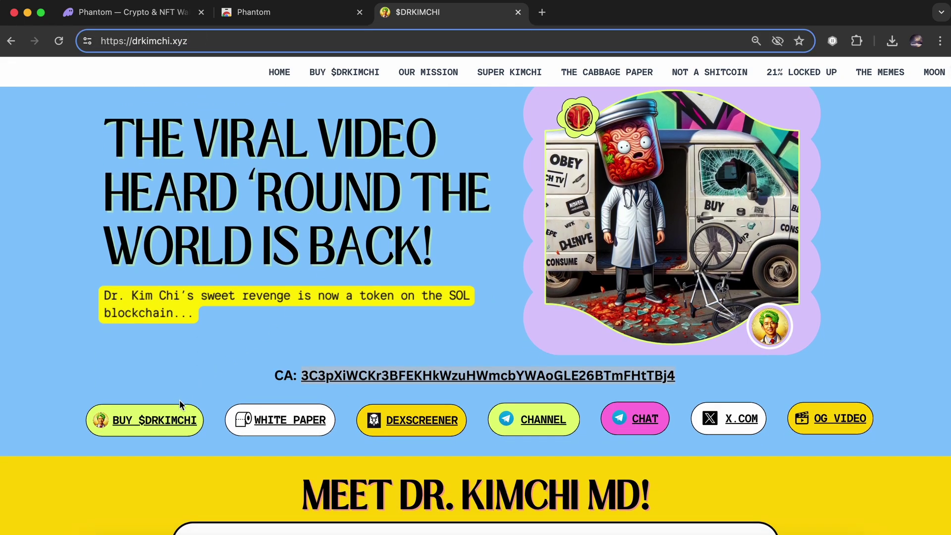
left_click(166, 423)
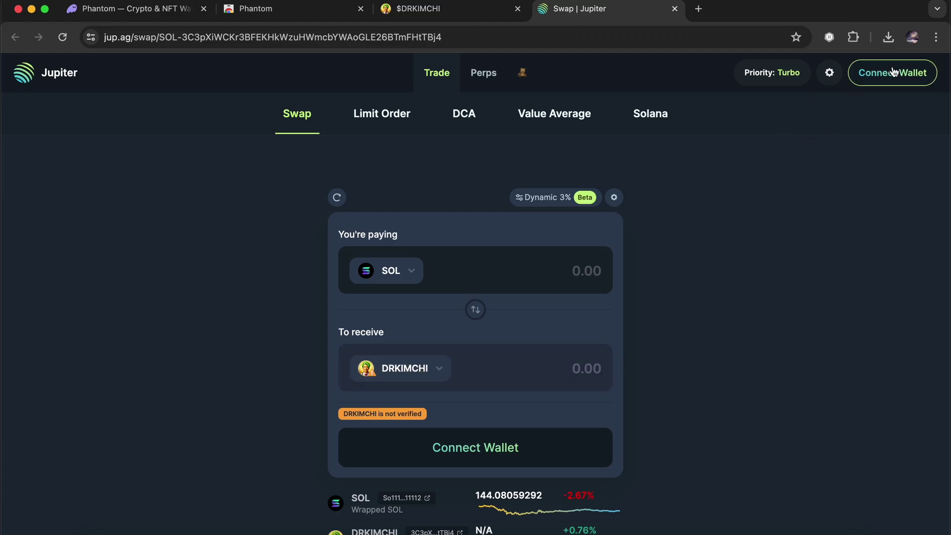
- Connect the Phantom wallet to Jupiter
left_click(894, 78)
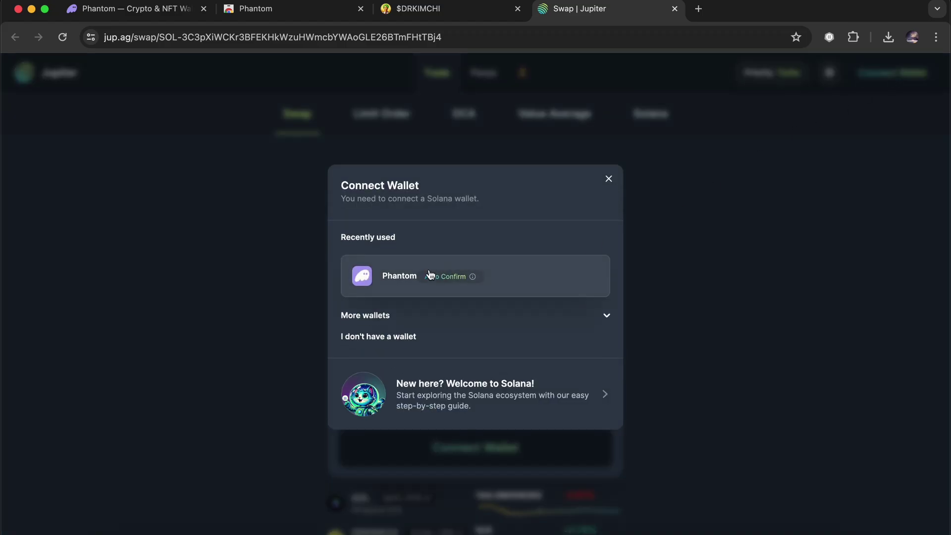
left_click(396, 285)
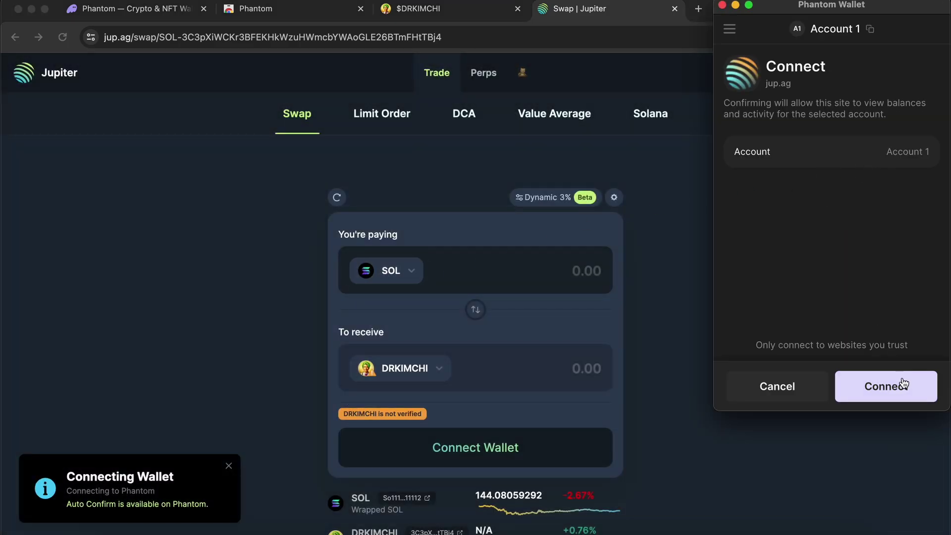
left_click(905, 384)
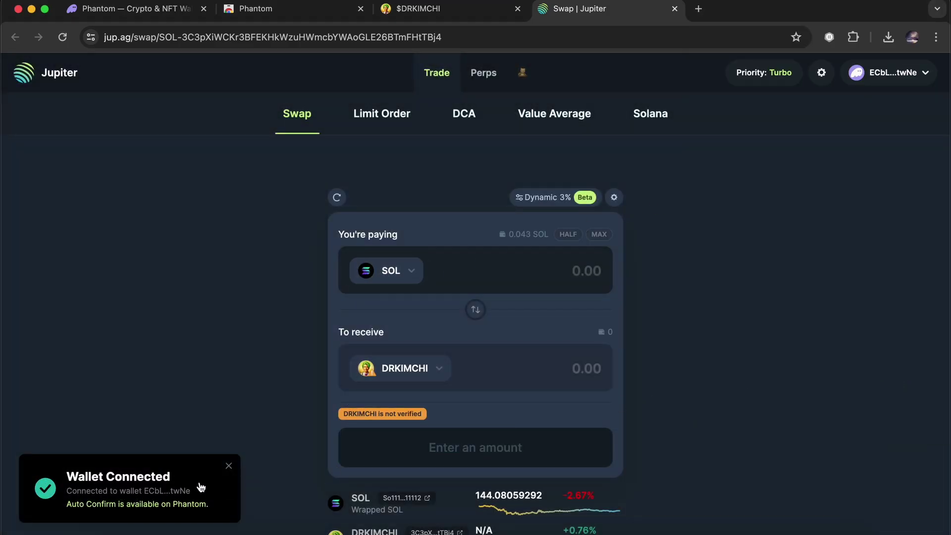
- Swap the maximum SOL (0.033) for DRKIMCHI and approve it in Phantom
left_click(565, 258)
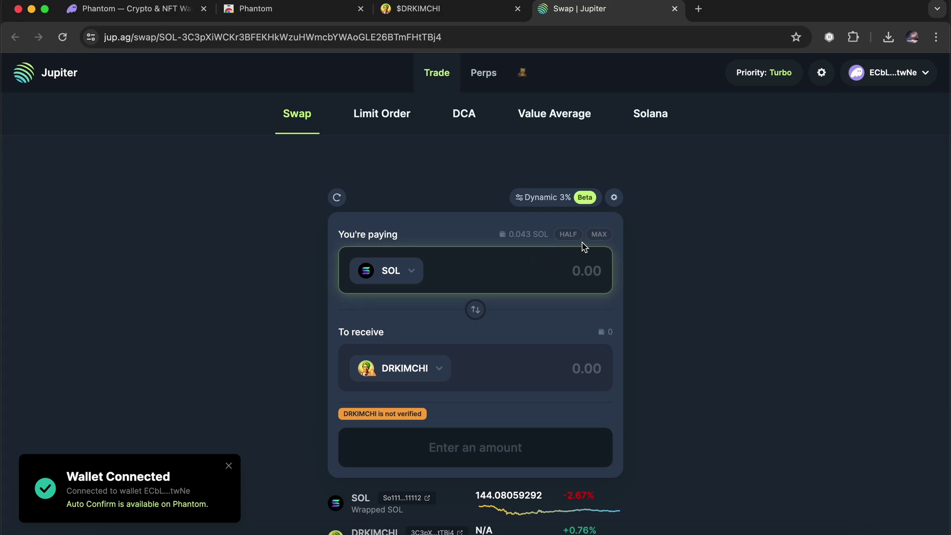
left_click(597, 235)
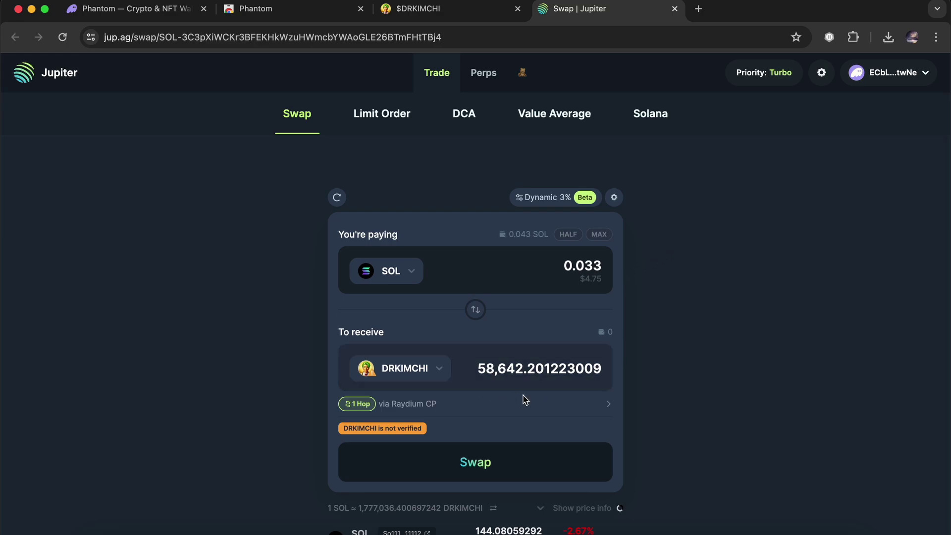
scroll(524, 399, "down", 1)
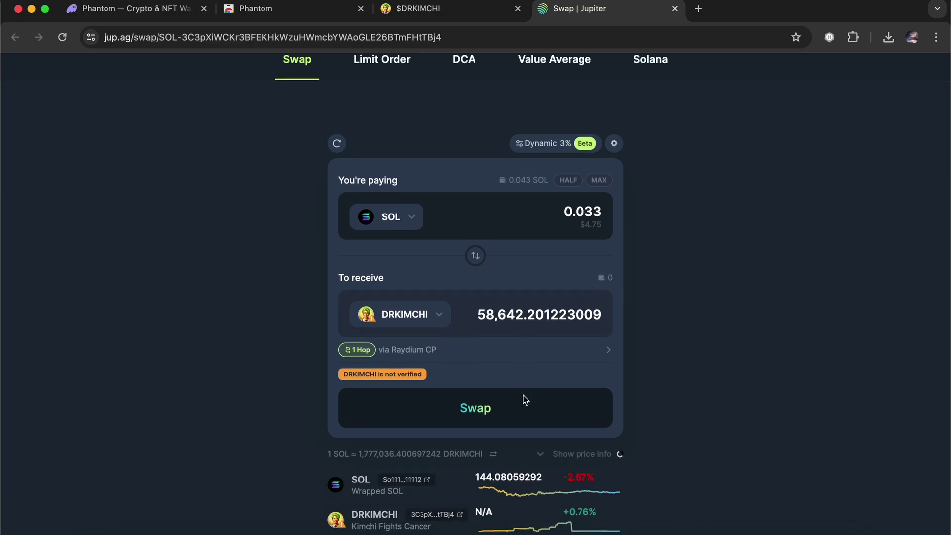
left_click(497, 409)
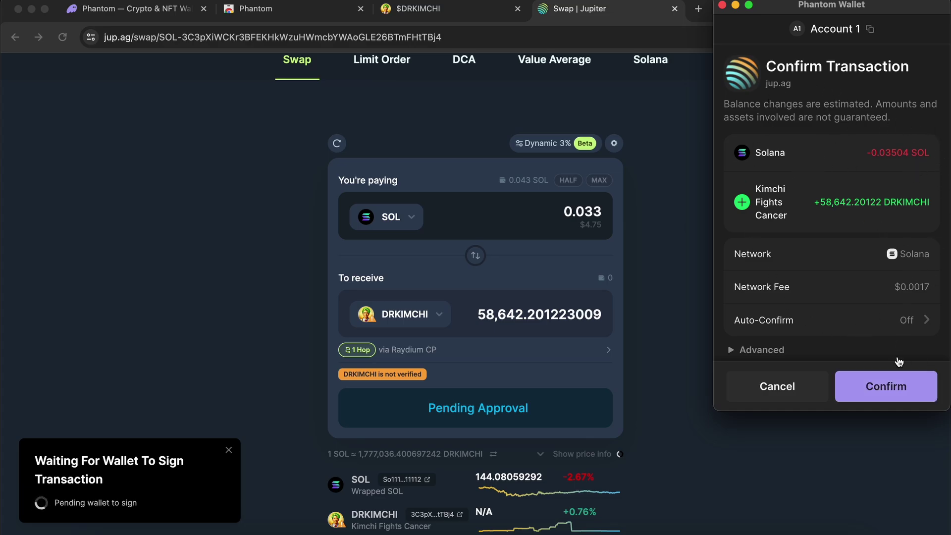
left_click(885, 394)
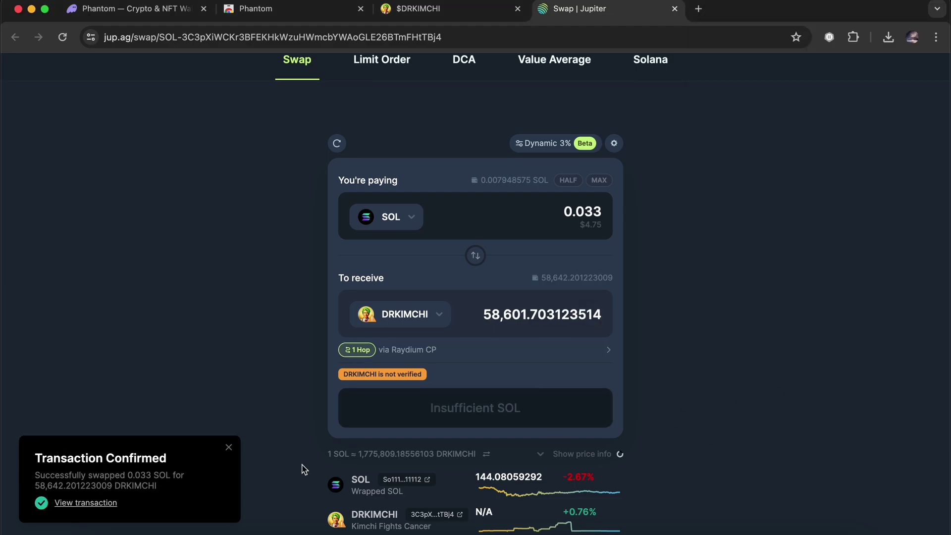
left_click(853, 37)
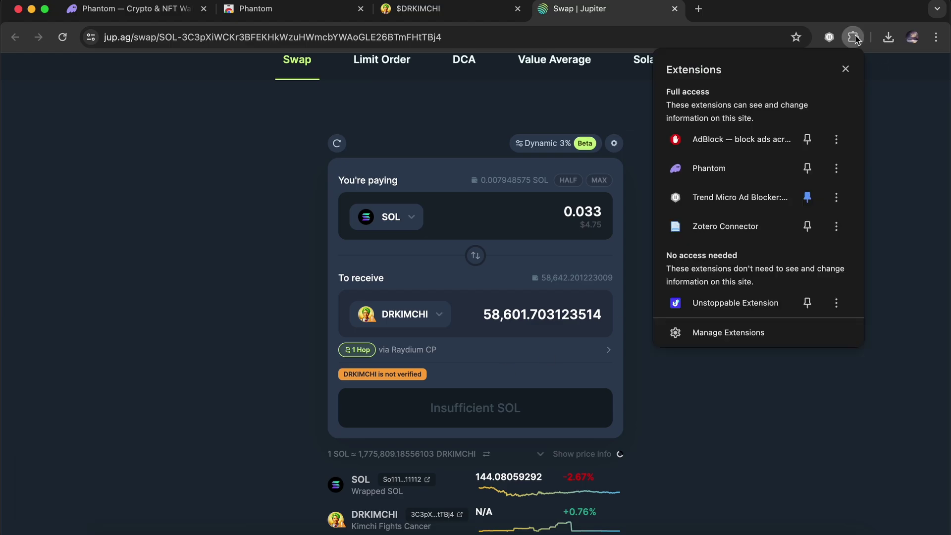
left_click(757, 169)
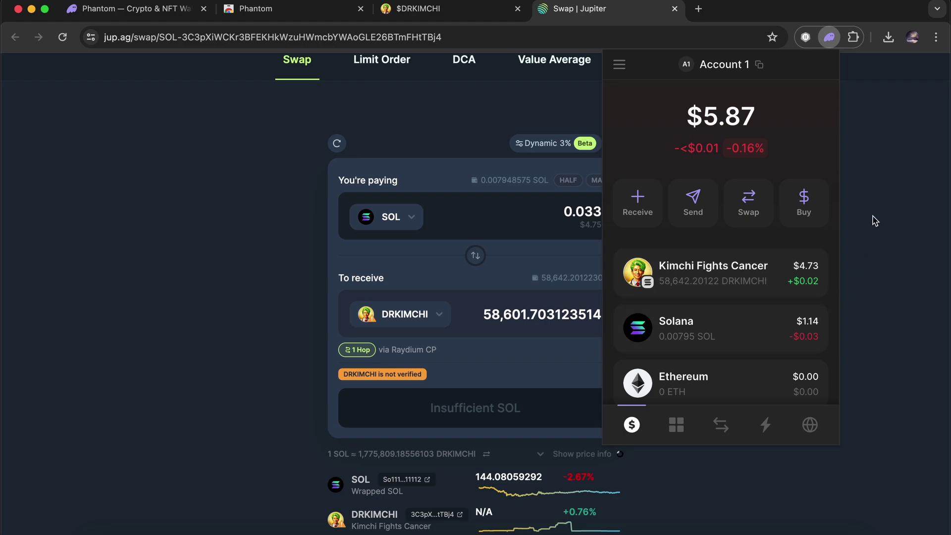
left_click(875, 221)
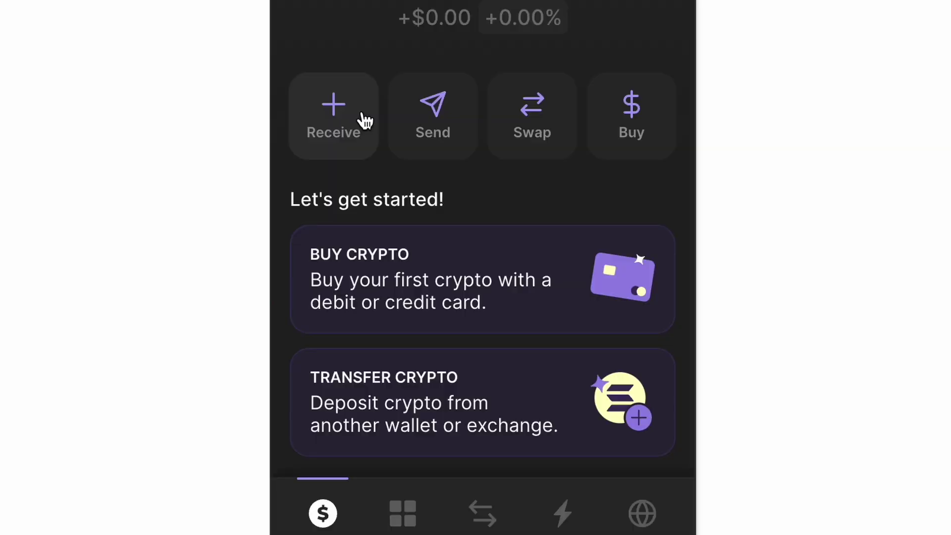
- Show the Phantom wallet's list of Receive addresses
left_click(362, 118)
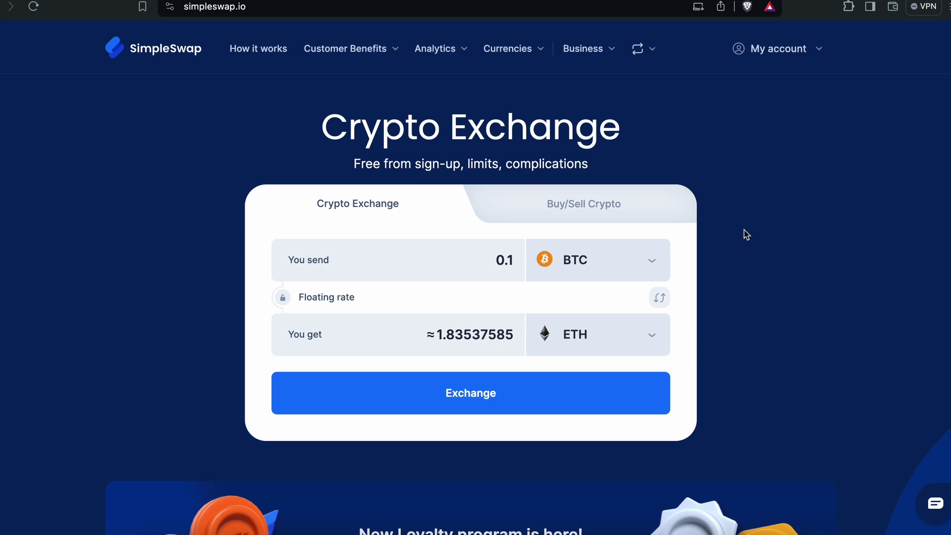
- Set up a 0.001 BTC to SOL exchange on SimpleSwap and proceed to its details step
left_click(622, 258)
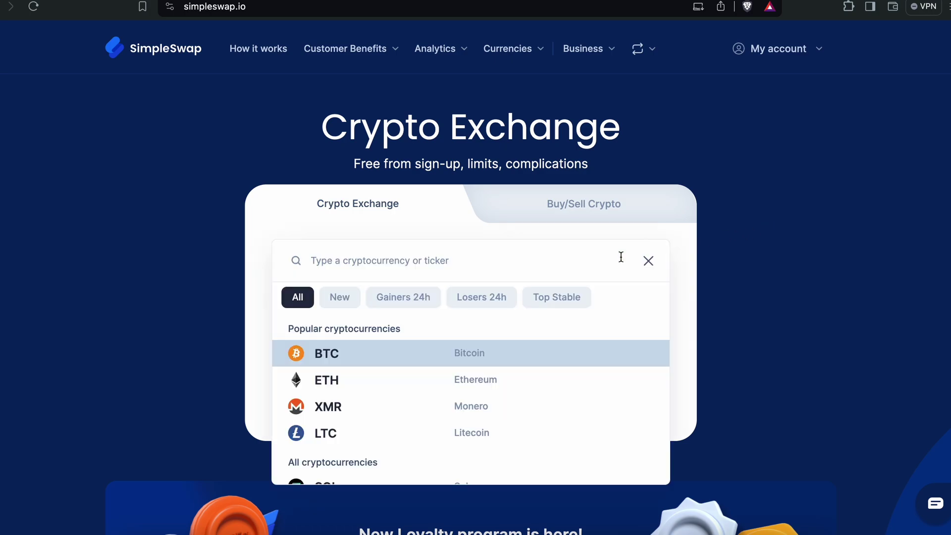
left_click(341, 354)
left_click(505, 261)
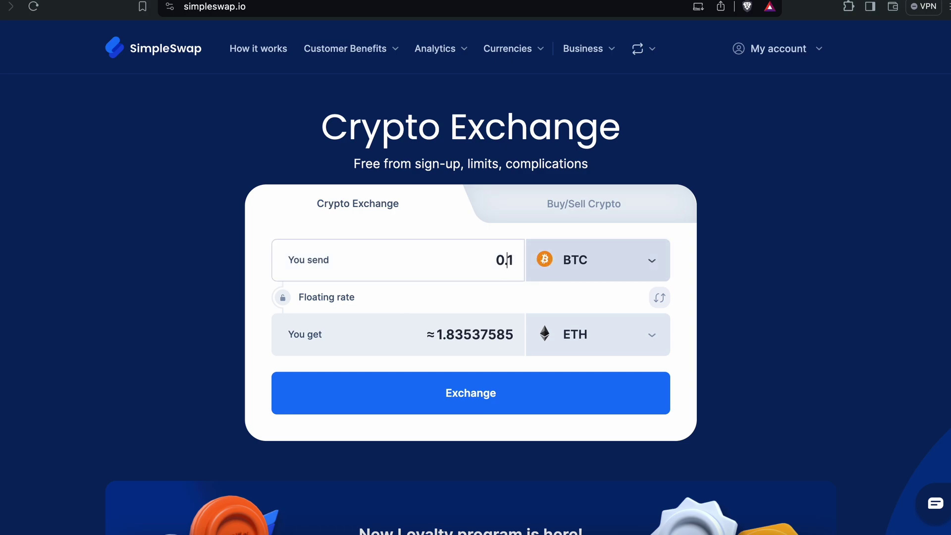
type("00")
left_click(606, 334)
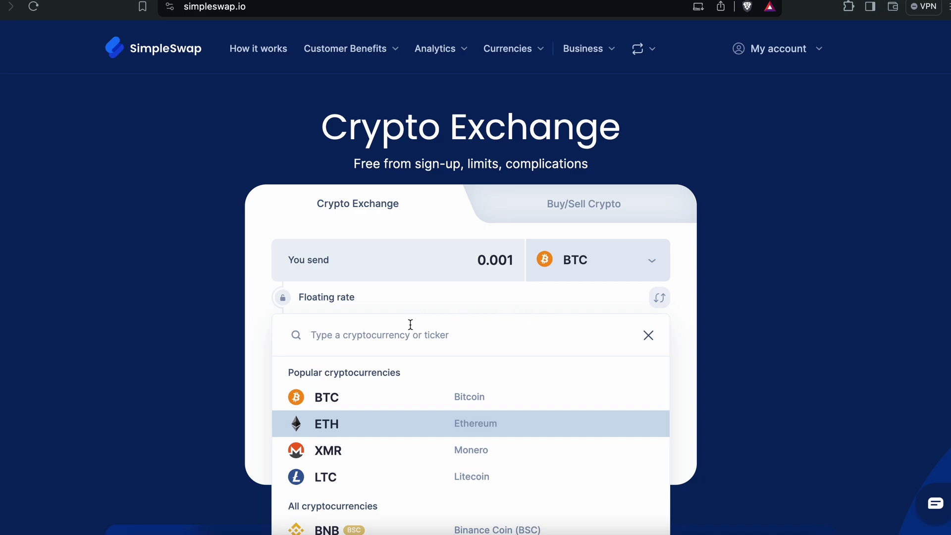
type("sol")
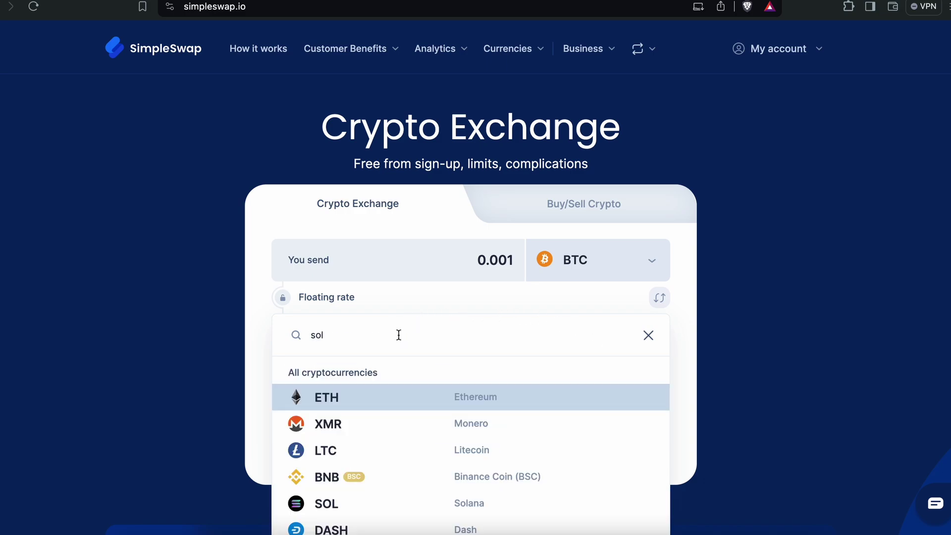
left_click(347, 400)
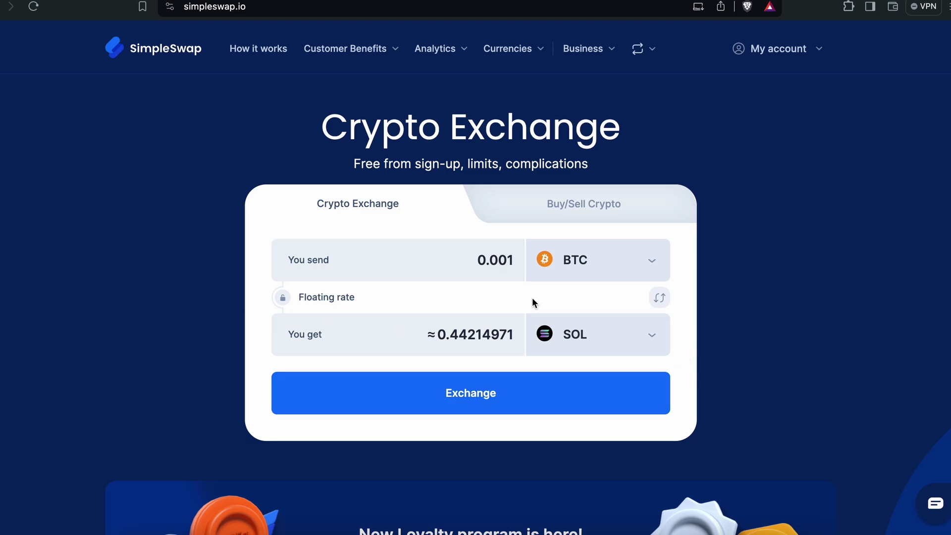
left_click(520, 395)
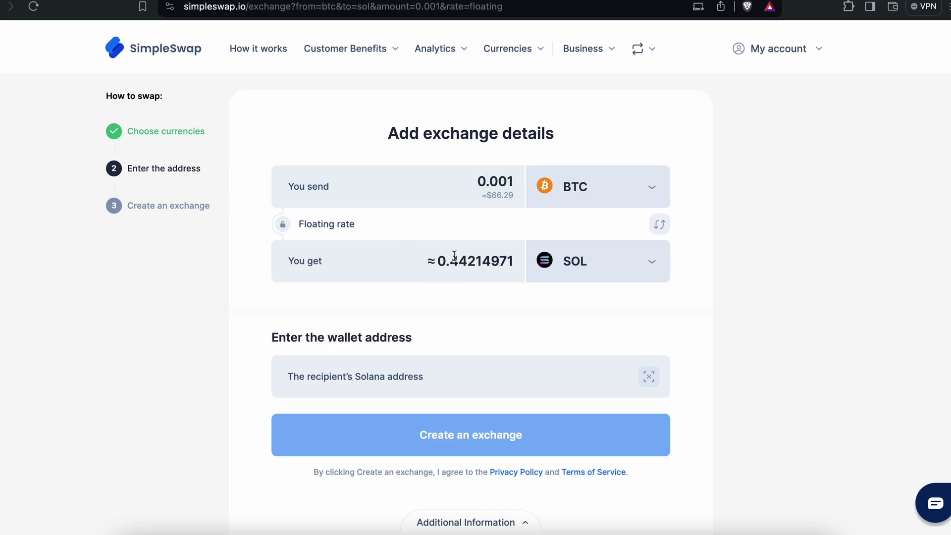
scroll(742, 268, "down", 1)
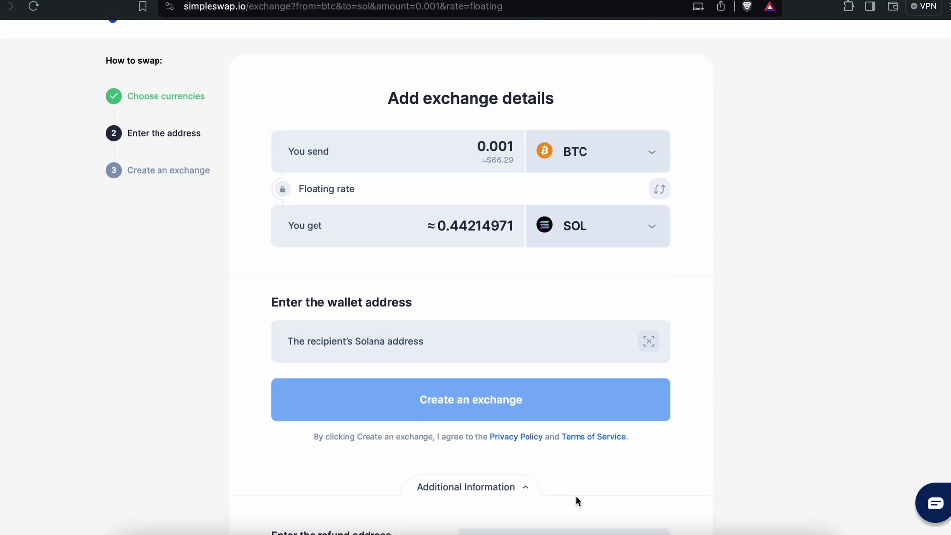
left_click(656, 532)
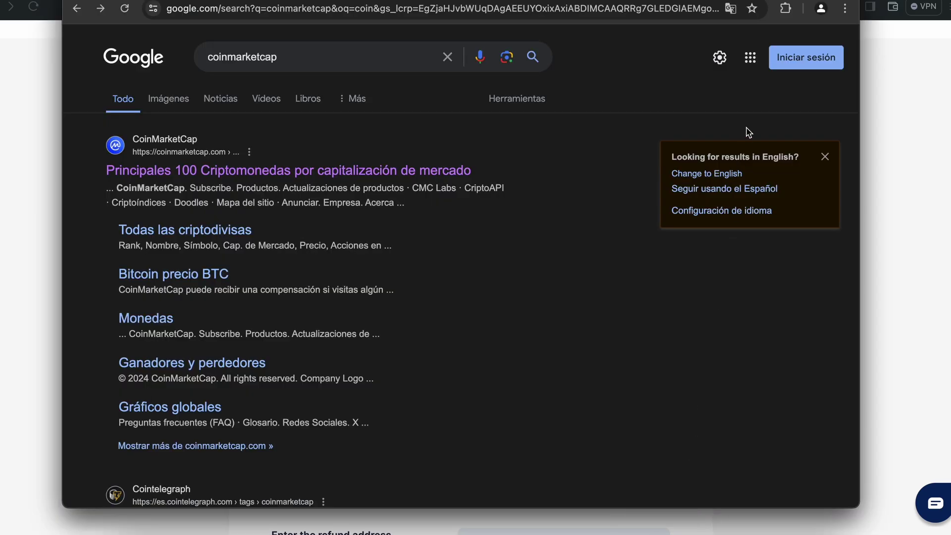
- Copy Phantom's Solana receive address and return to the SimpleSwap window
left_click(786, 8)
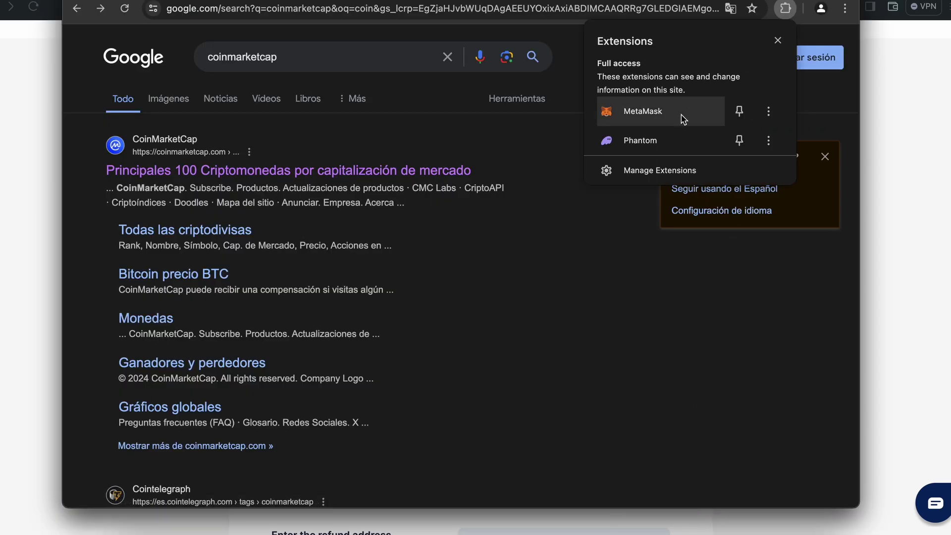
left_click(662, 141)
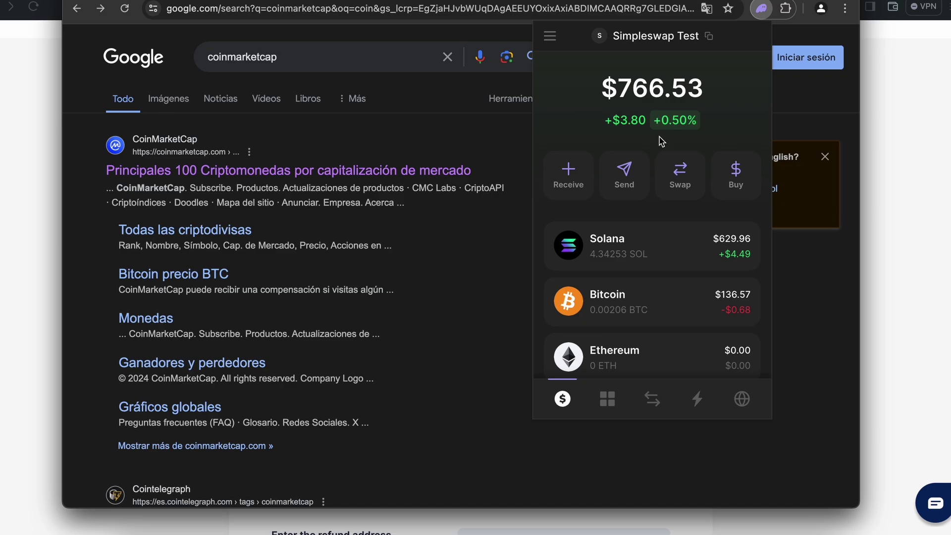
left_click(640, 242)
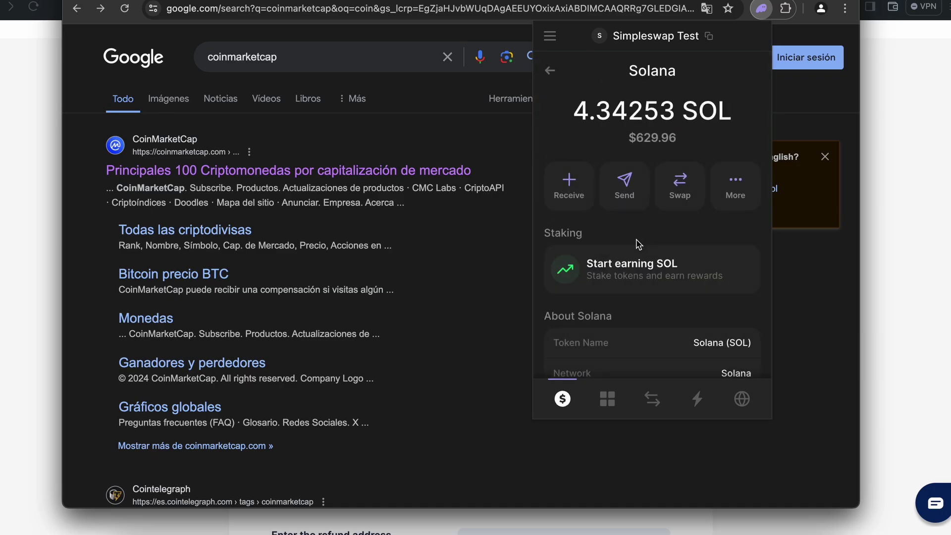
left_click(571, 187)
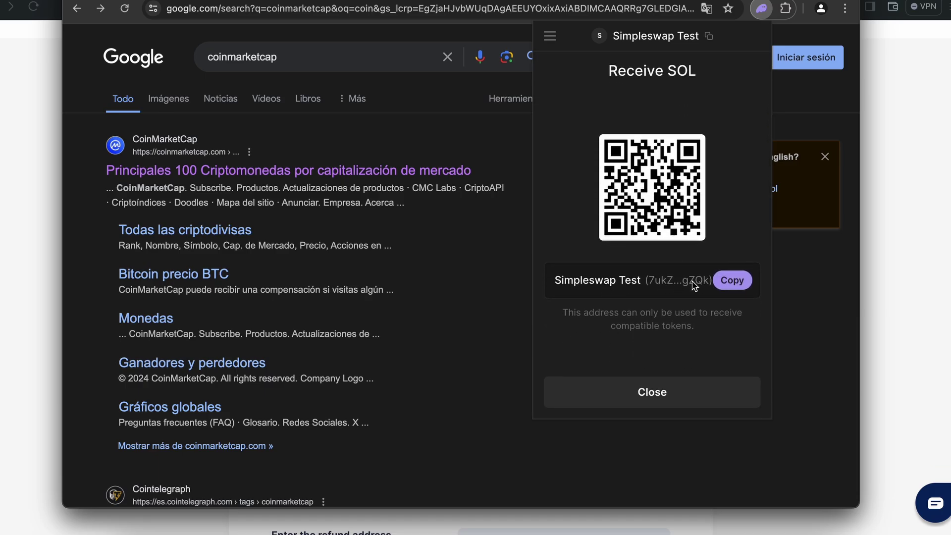
left_click(726, 282)
key("super+Tab")
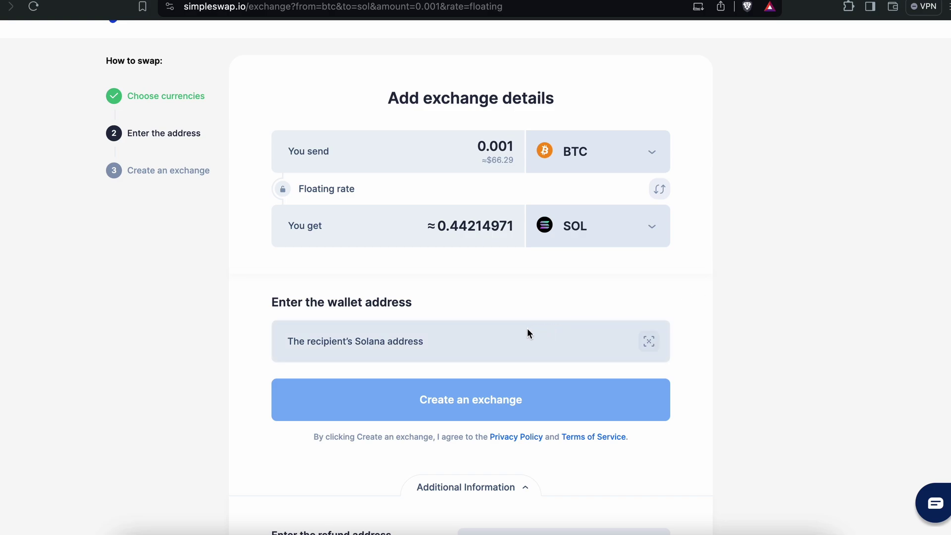
- Paste the Solana address as recipient and create the BTC to SOL exchange
left_click(472, 333)
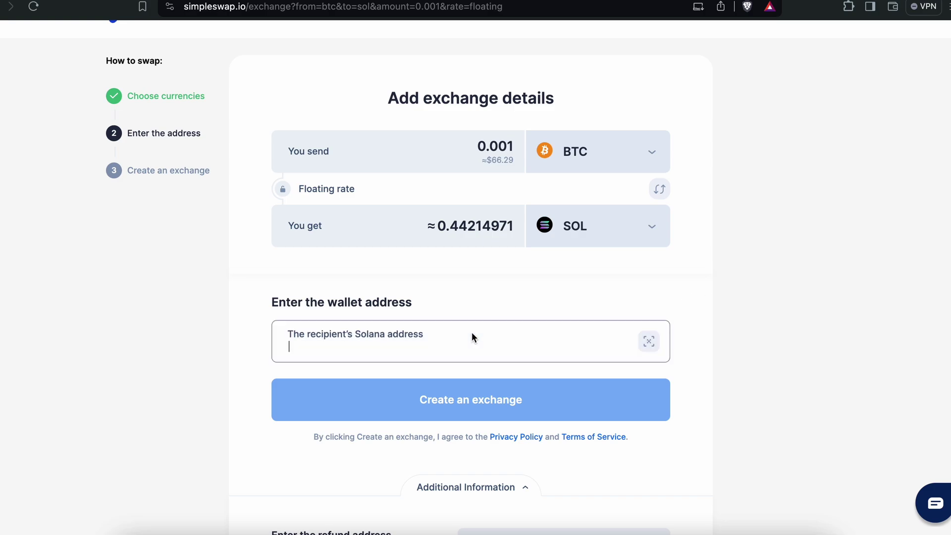
key("super+v")
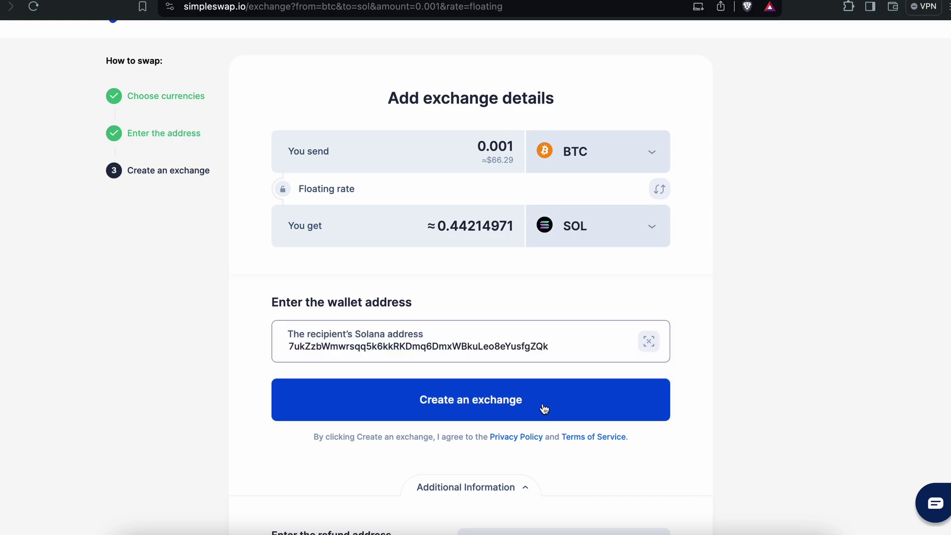
left_click(544, 410)
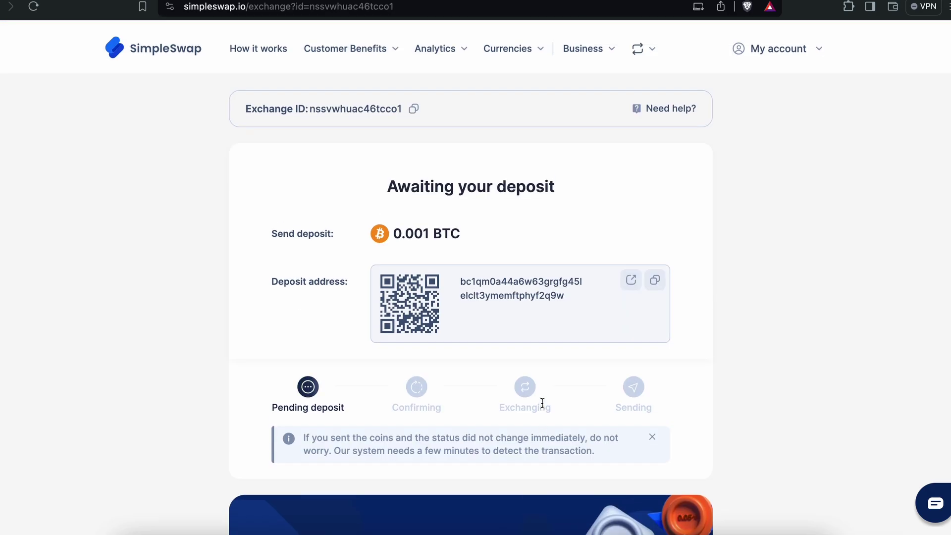
- Copy the exchange's BTC deposit address
scroll(751, 366, "down", 3)
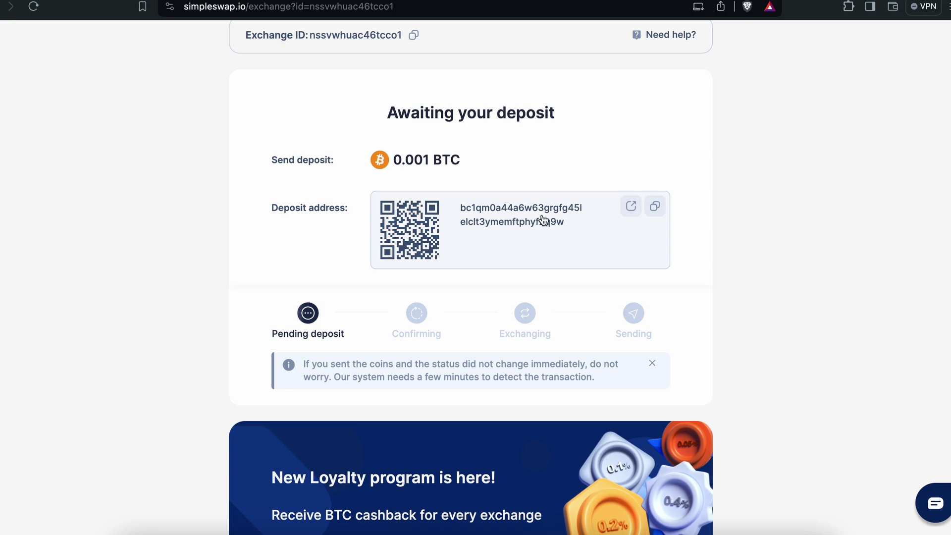
left_click(653, 212)
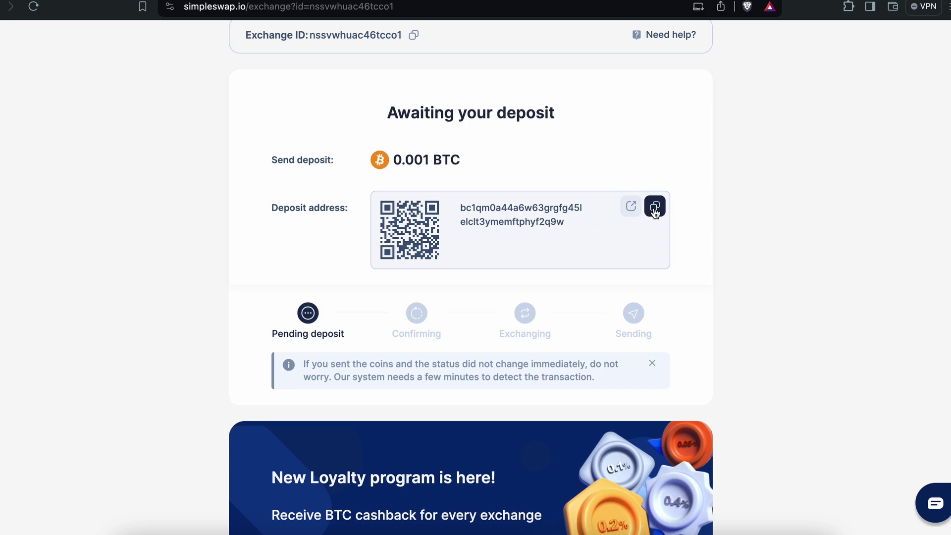
left_click(655, 212)
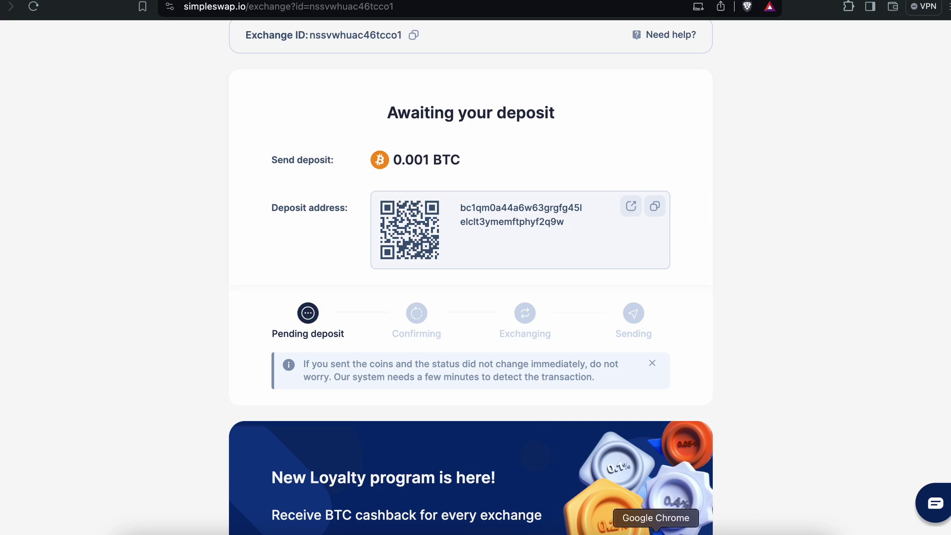
- Open the Bitcoin holding in the Phantom wallet
left_click(656, 532)
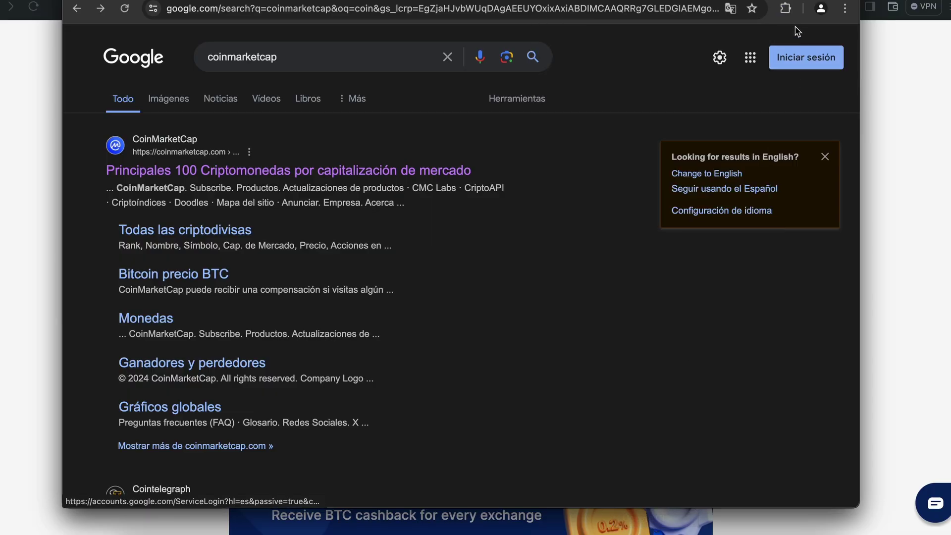
left_click(787, 9)
left_click(643, 140)
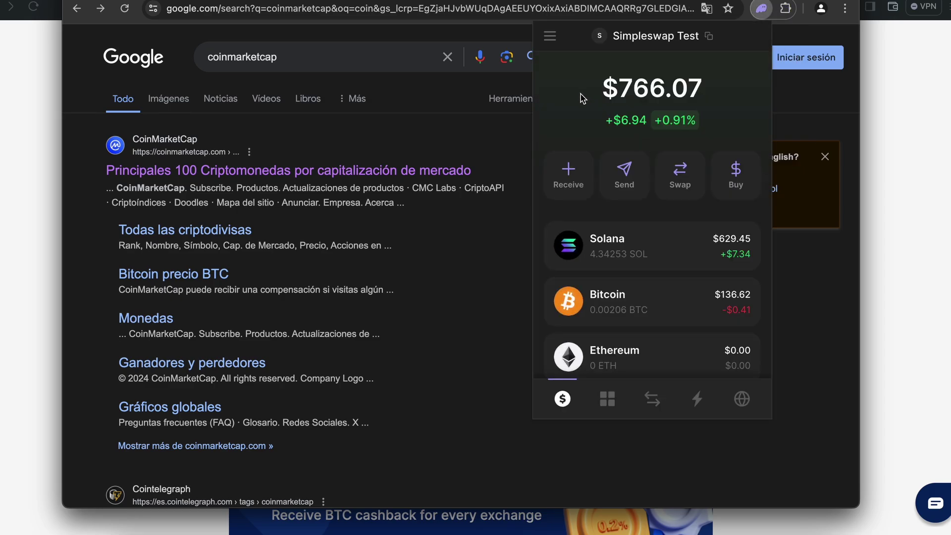
scroll(640, 255, "down", 2)
left_click(644, 248)
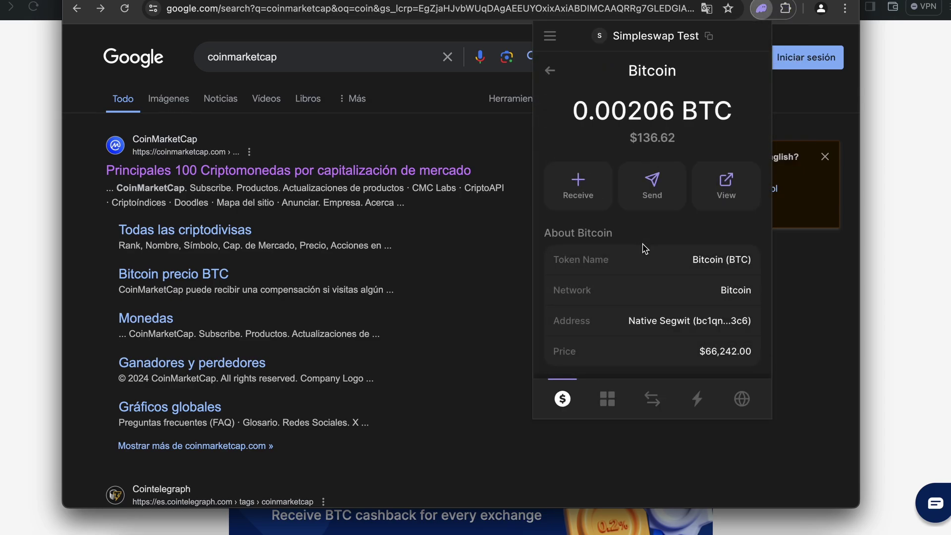
scroll(645, 248, "down", 2)
scroll(645, 248, "up", 2)
- Fill in a 0.001 BTC send to the pasted deposit address and continue to confirmation
left_click(649, 180)
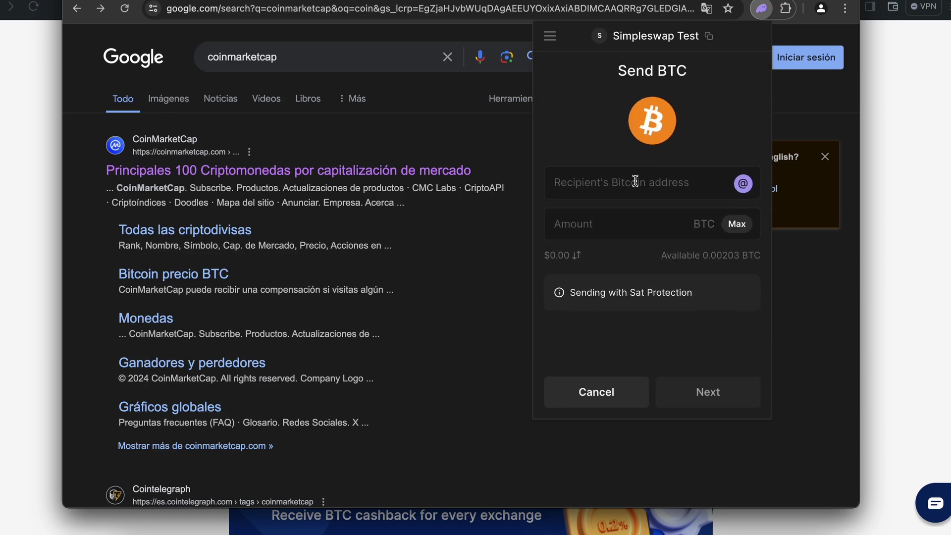
left_click(635, 181)
key("ctrl+v")
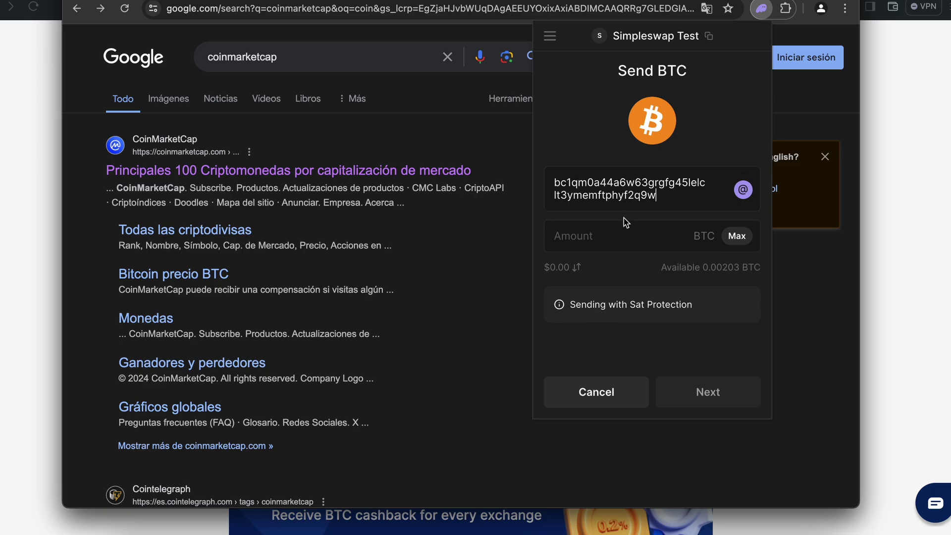
left_click(624, 235)
type("0.001")
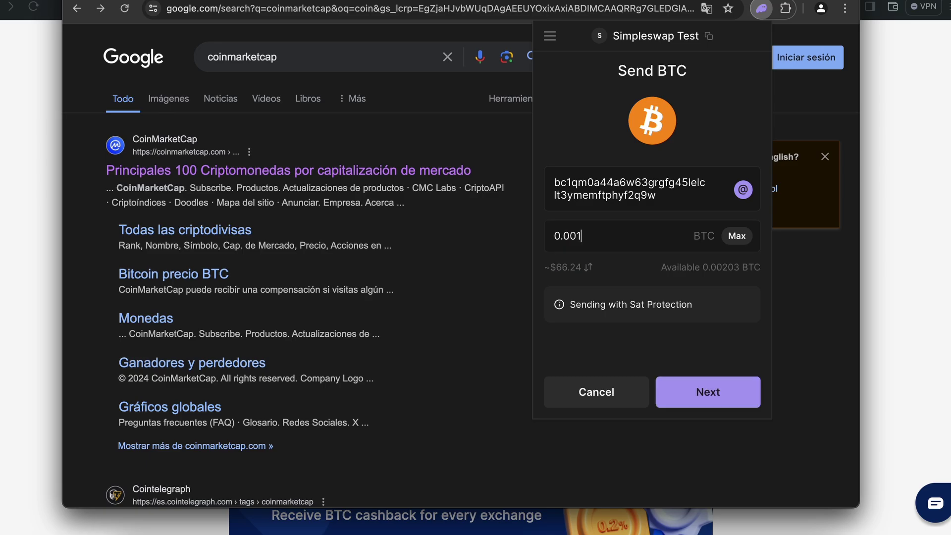
mouse_move(647, 290)
left_click(718, 394)
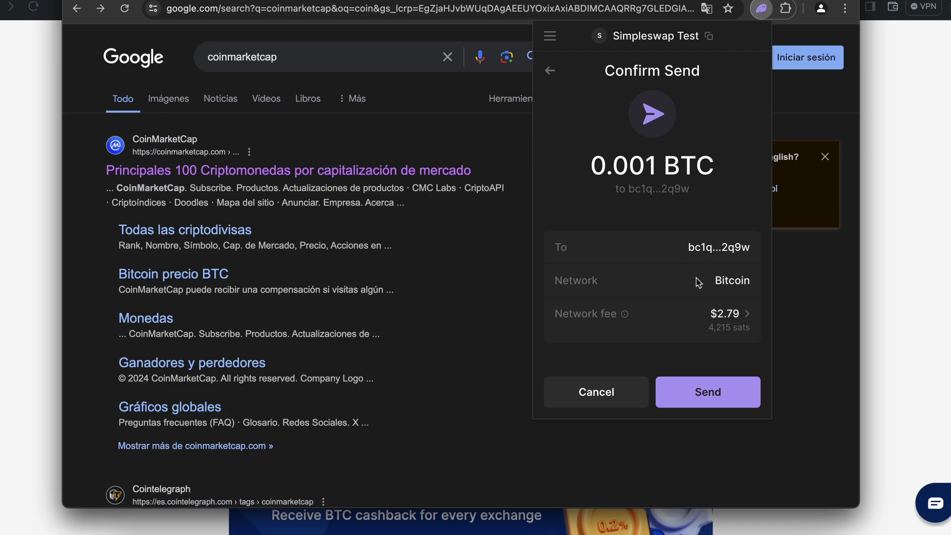
- Confirm and send the 0.001 BTC transaction to the SimpleSwap exchange address
left_click(738, 401)
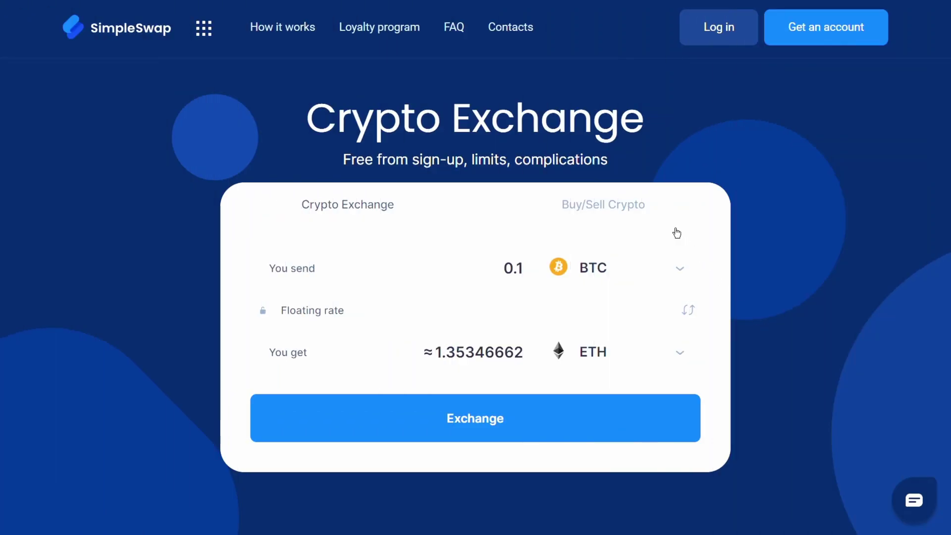
- Switch to Buy/Sell Crypto with US Dollar as the paying currency, replacing the 200 amount
left_click(668, 223)
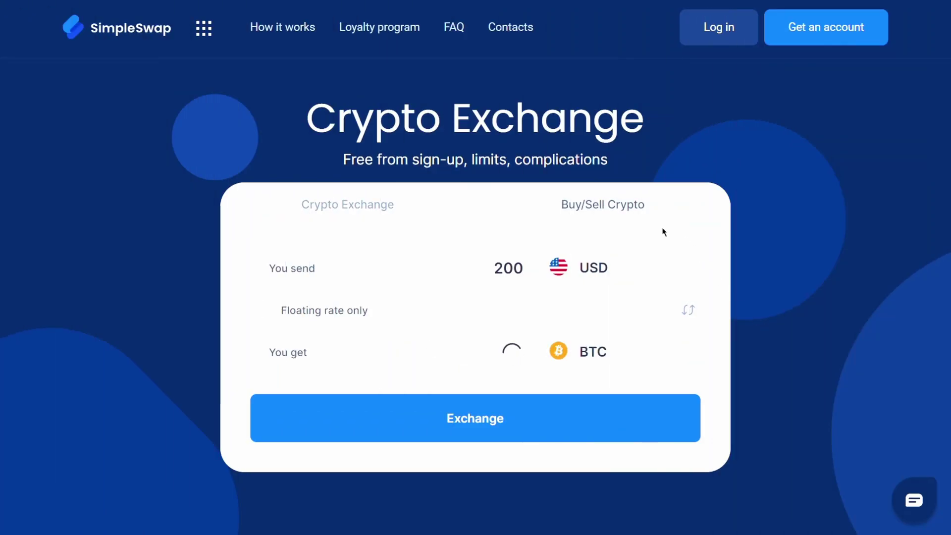
left_click(656, 277)
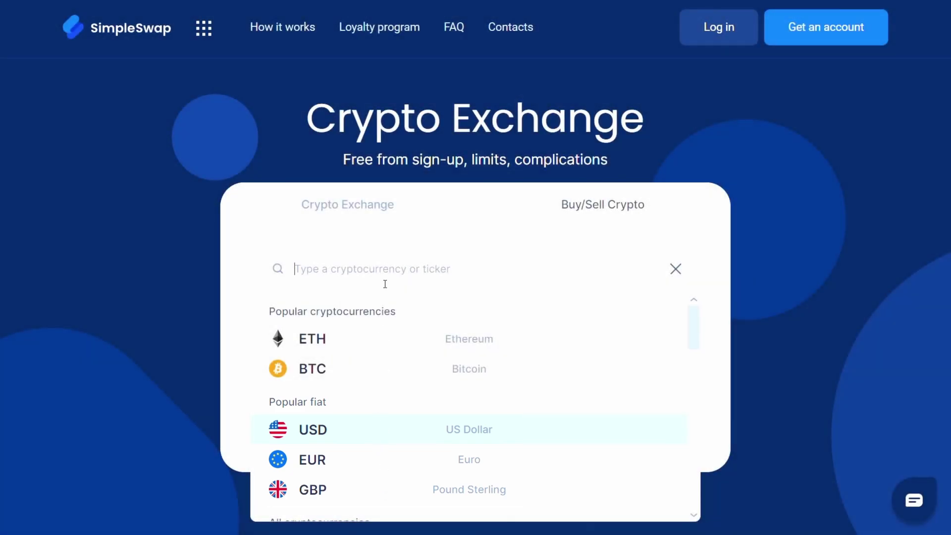
type("USD")
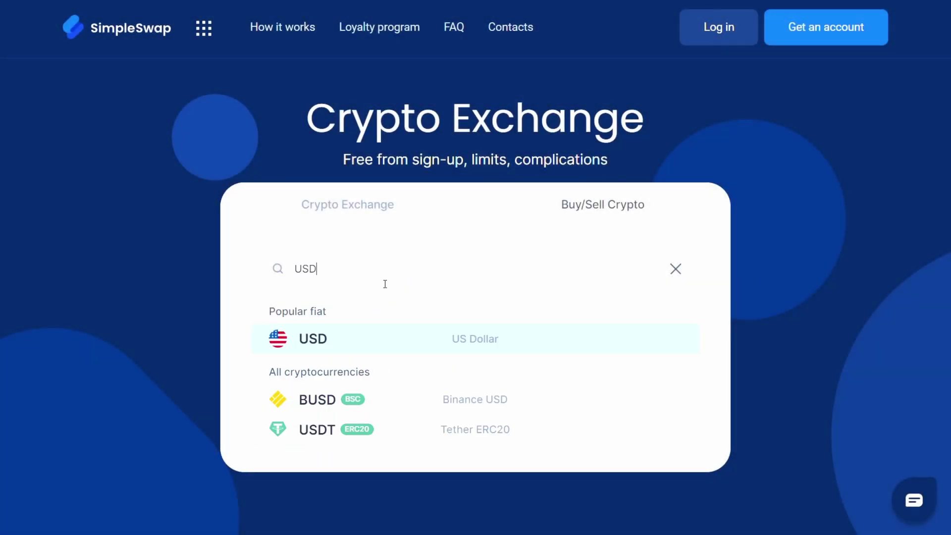
left_click(358, 338)
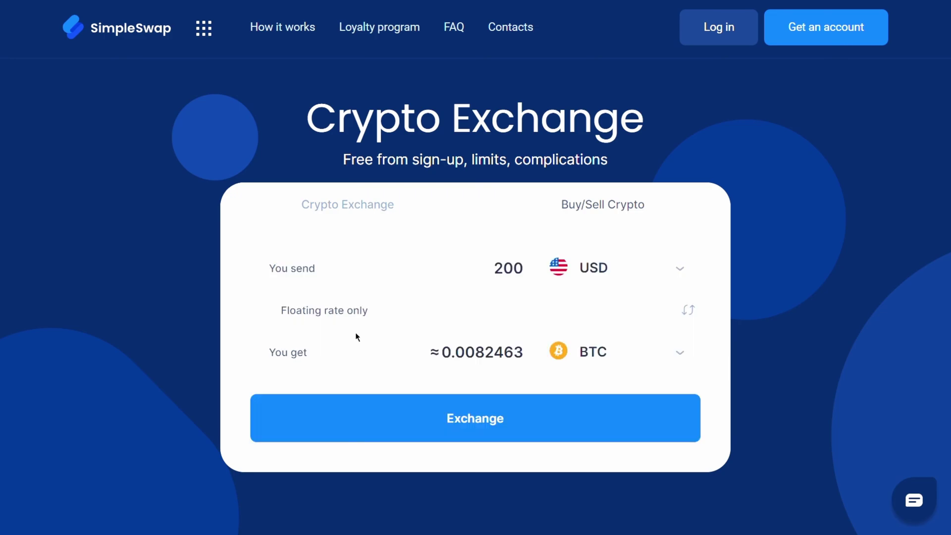
left_click(505, 276)
key("BackSpace")
type("10")
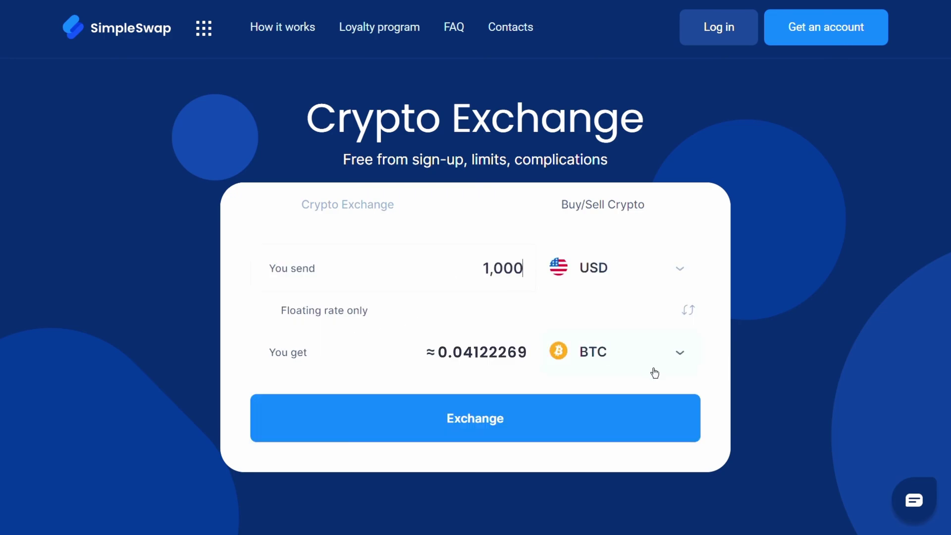
- Choose Bitcoin to receive and make the amount 1,000 USD, quoting about 0.04122269 BTC
left_click(656, 371)
mouse_move(693, 399)
left_mouse_down()
mouse_move(691, 533)
mouse_move(695, 395)
left_mouse_up()
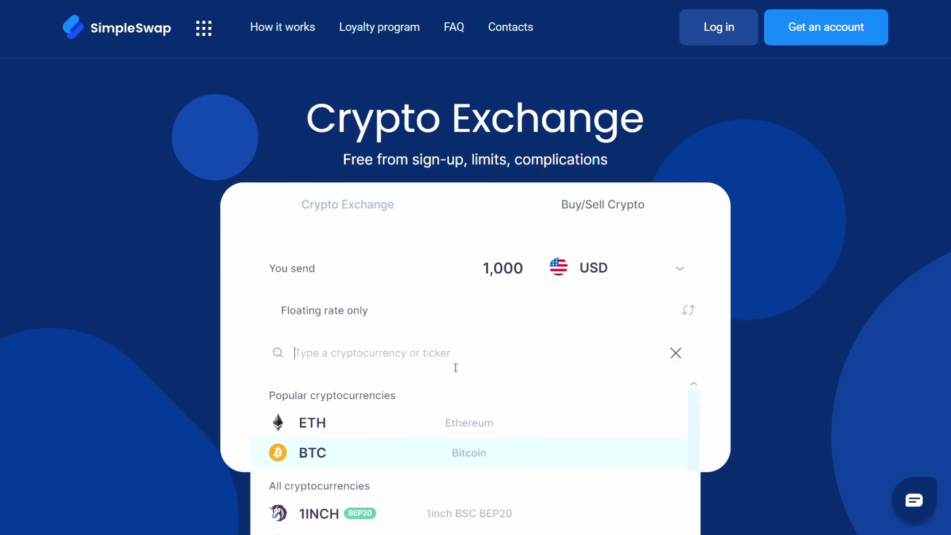
type("BTC")
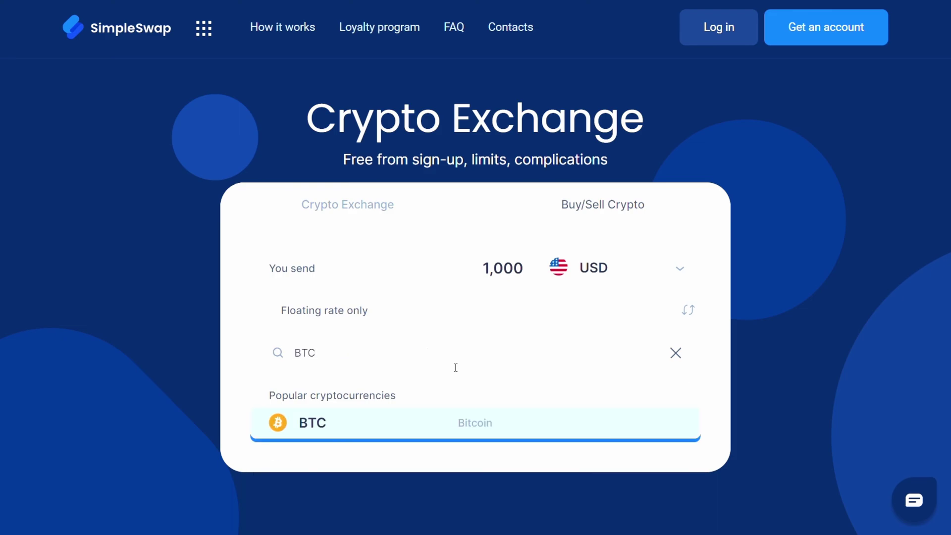
left_click(355, 428)
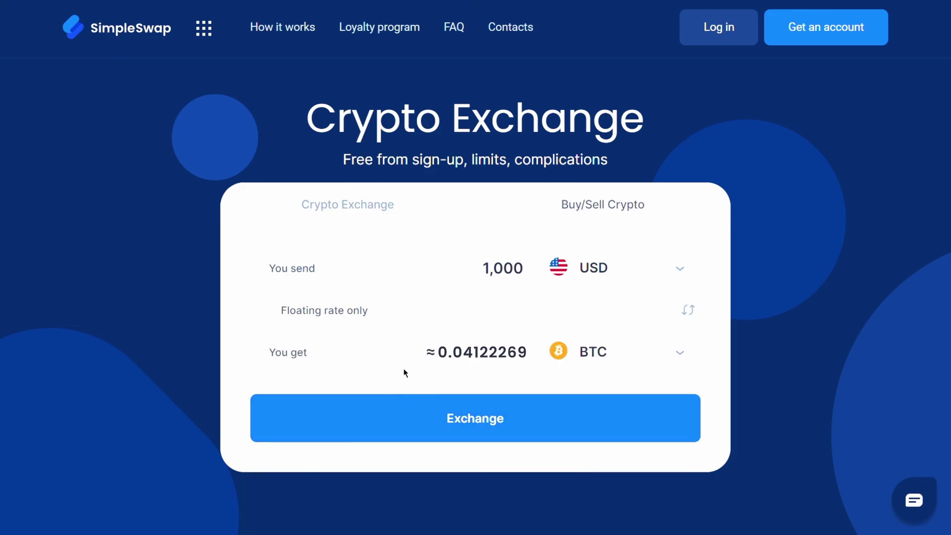
left_click(529, 270)
type("0")
- Paste the recipient Bitcoin address into the 1,000 USD order and create the exchange
left_click(544, 429)
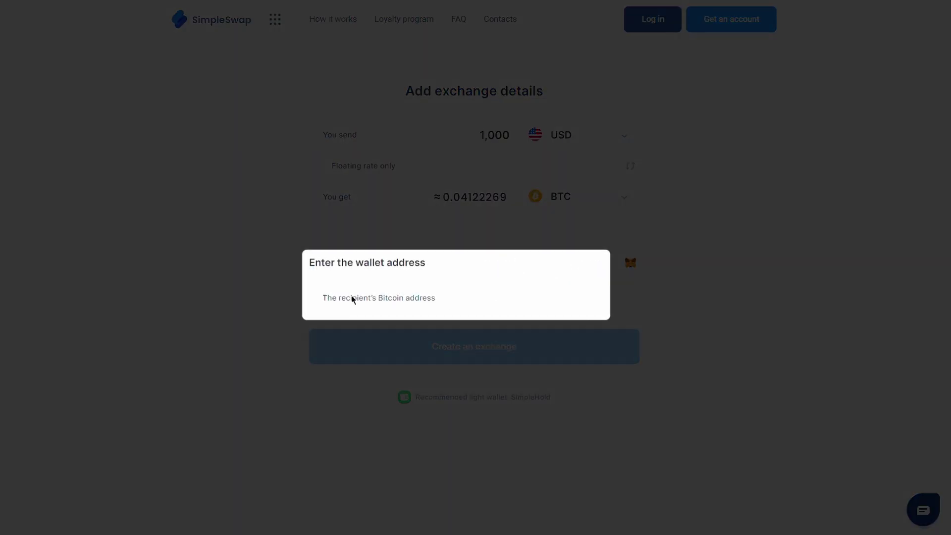
left_click(352, 297)
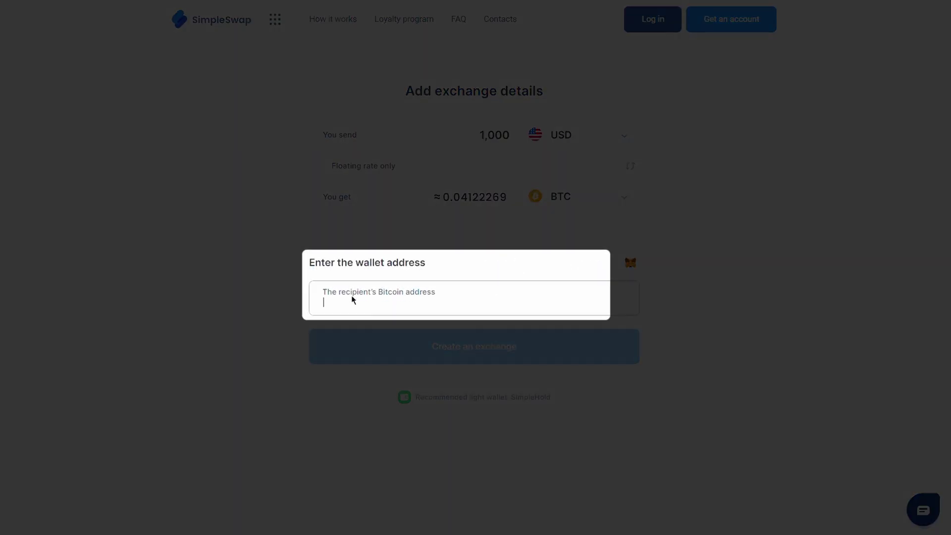
key("ctrl+v")
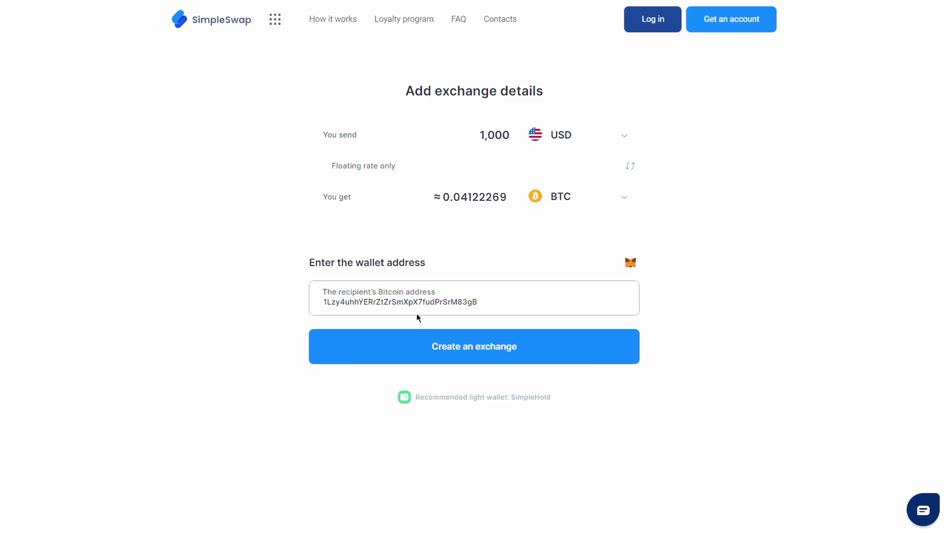
left_click(424, 355)
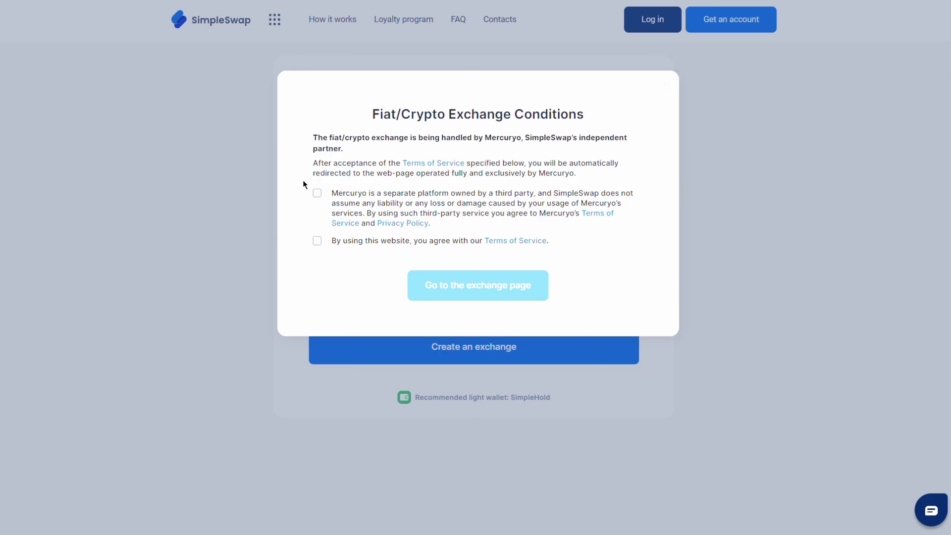
- Accept Mercuryo's third-party terms and SimpleSwap's Terms of Service, then proceed to Mercuryo
left_click(321, 201)
left_click(319, 246)
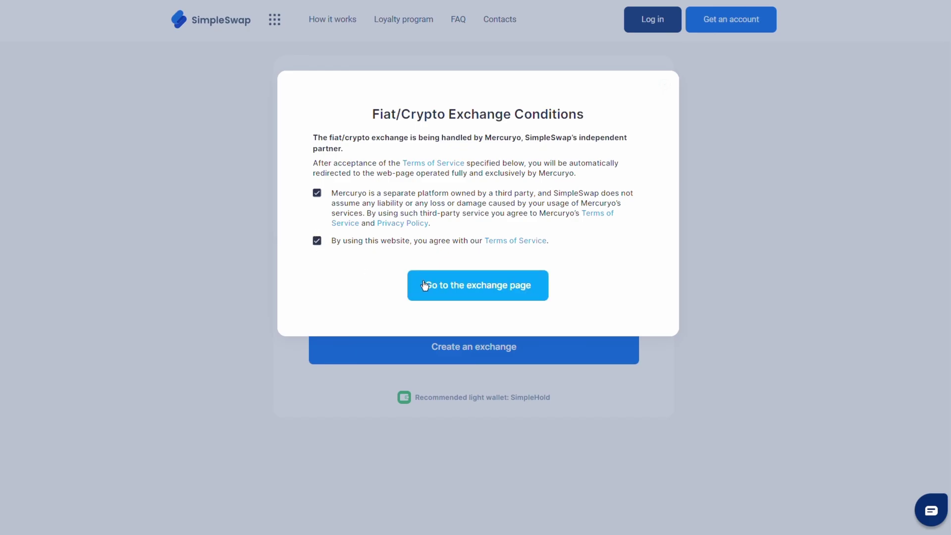
left_click(425, 285)
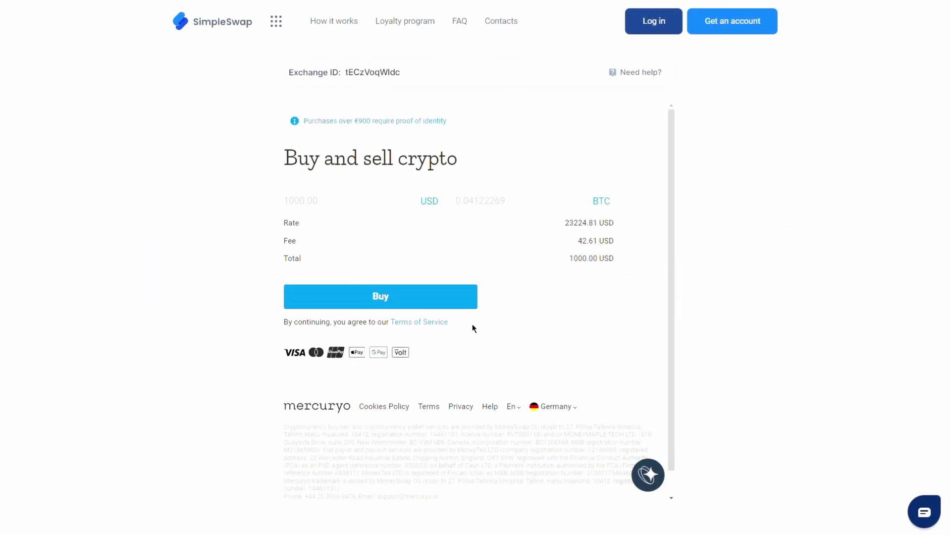
- Start the BTC purchase with the suggested e-mail, agree to the Privacy Policy, and request the code
left_click(446, 307)
type("d")
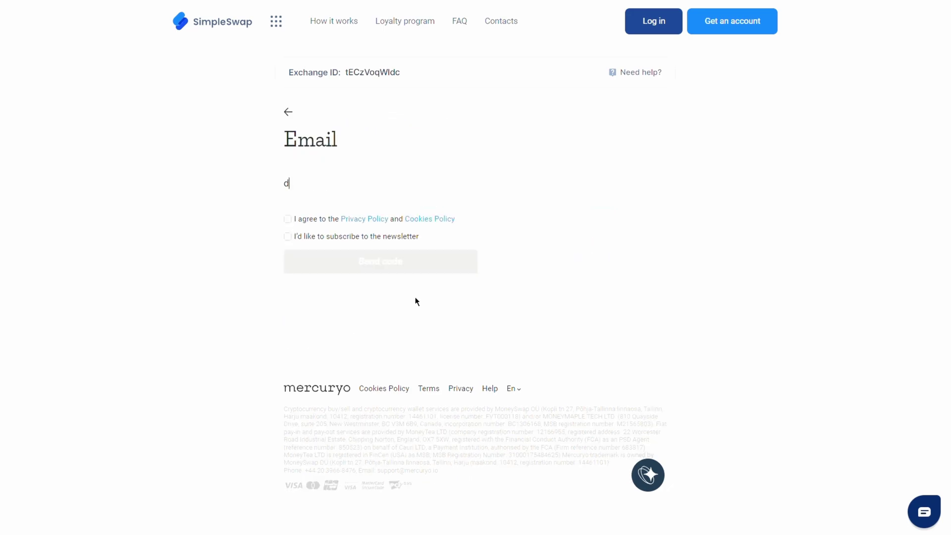
left_click(382, 227)
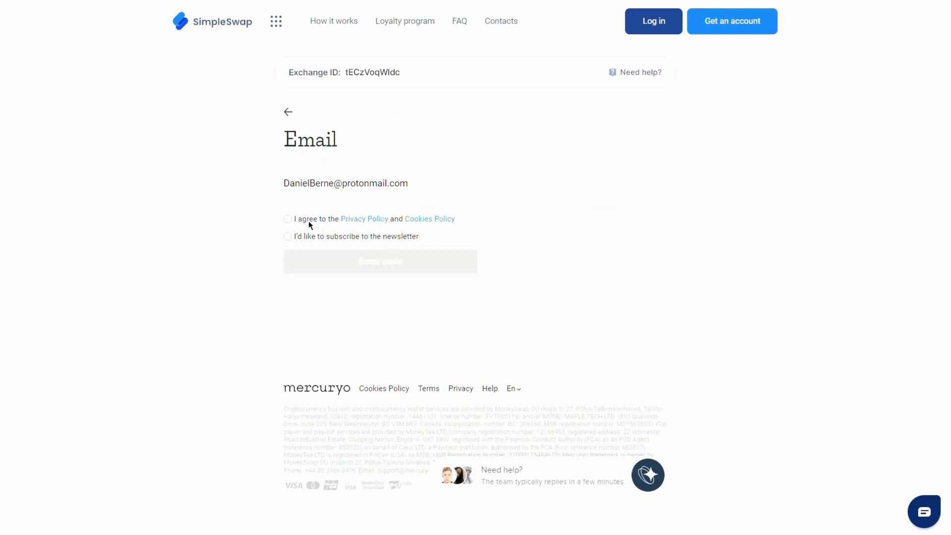
left_click(290, 223)
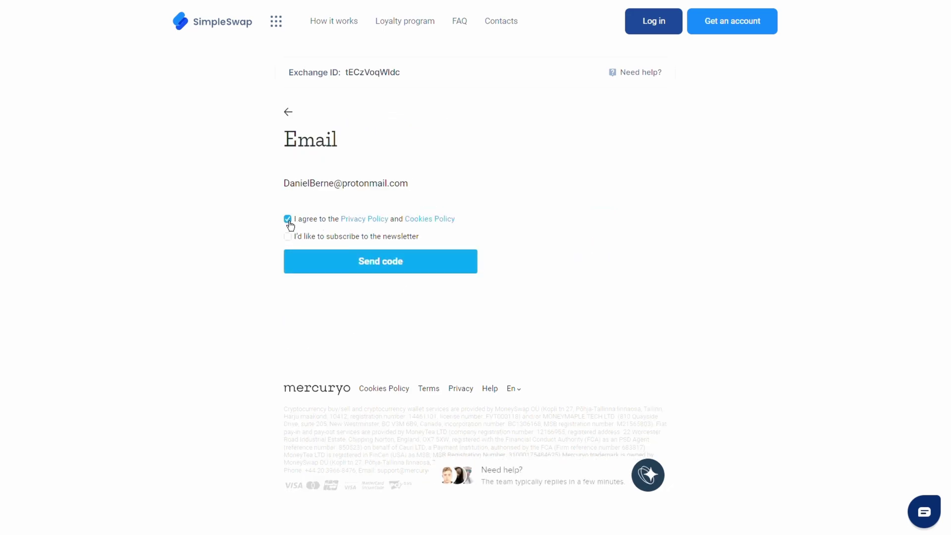
left_click(417, 265)
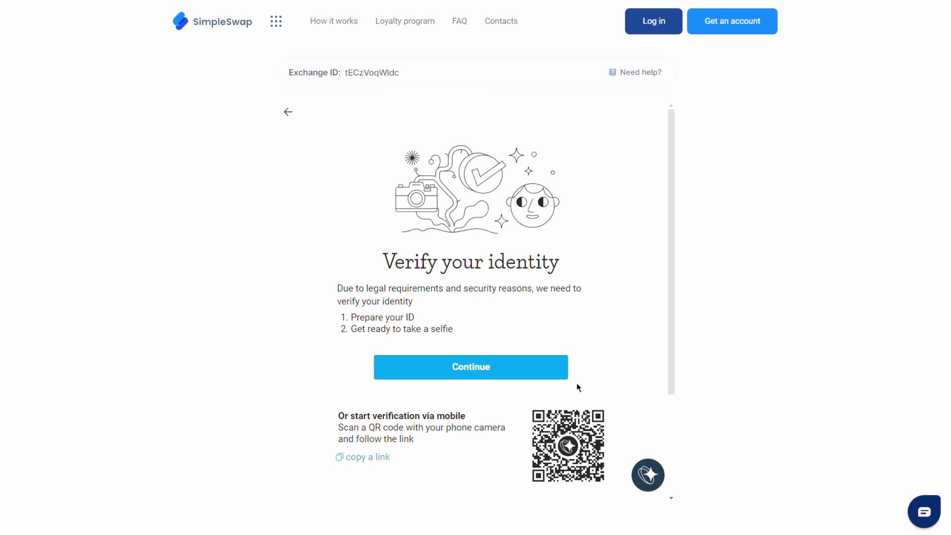
- Begin identity verification using a German passport and advance to the selfie step
left_click(521, 374)
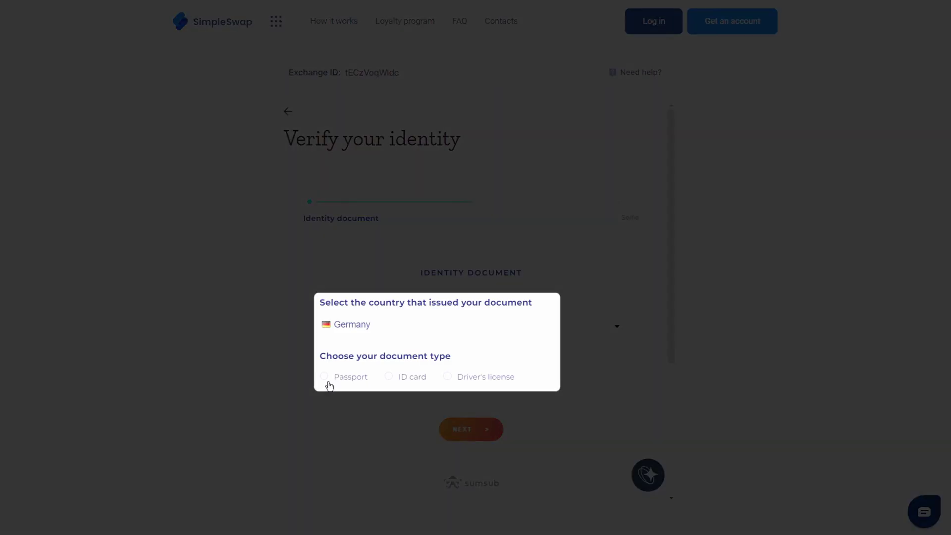
left_click(325, 378)
scroll(422, 422, "down", 6)
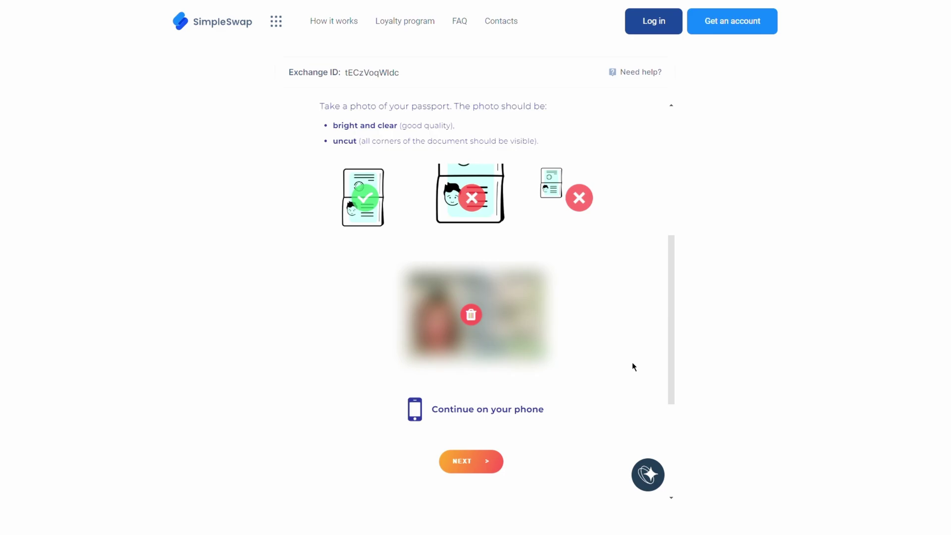
left_click(478, 459)
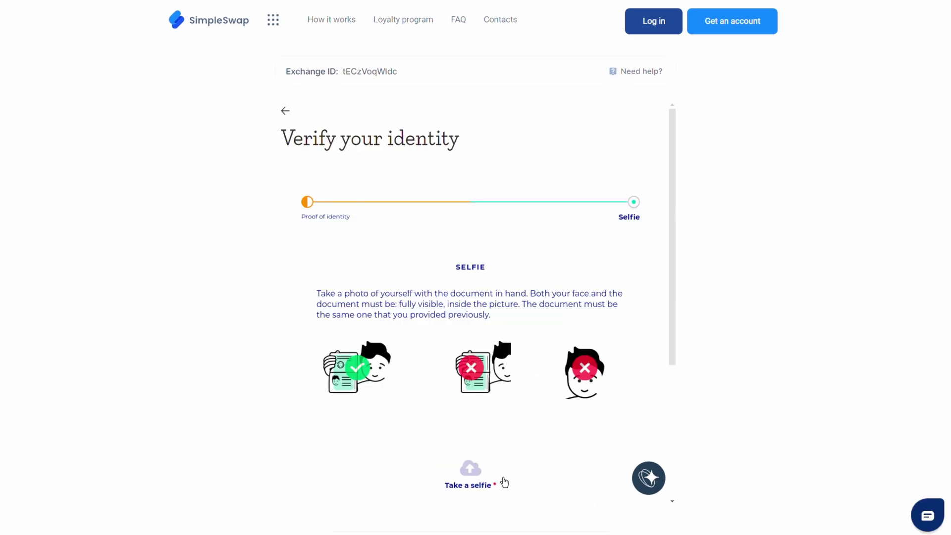